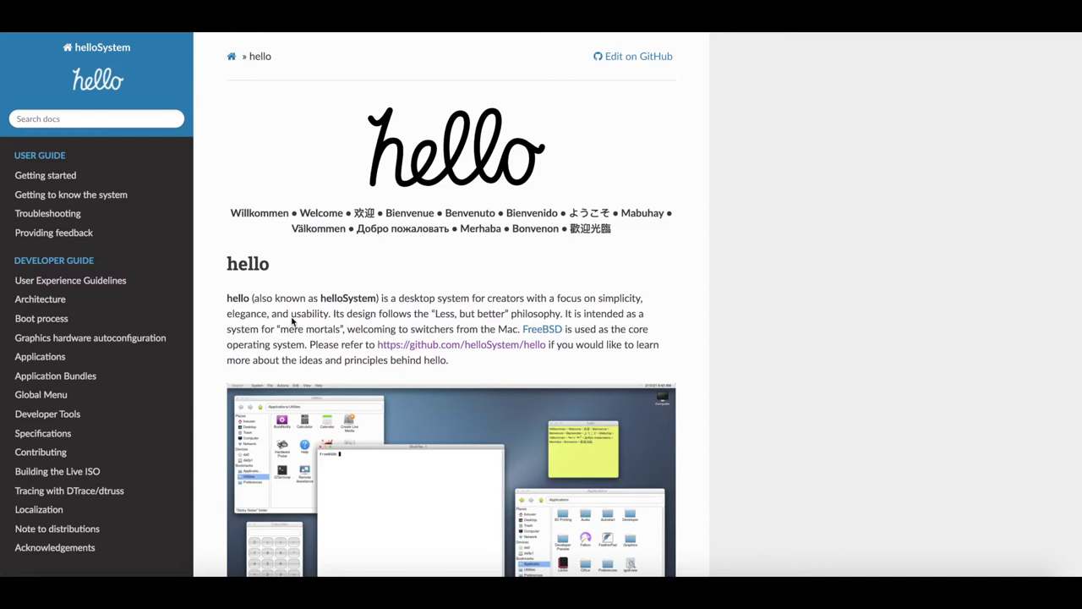
scroll(291, 319, down, 1)
scroll(292, 321, down, 2)
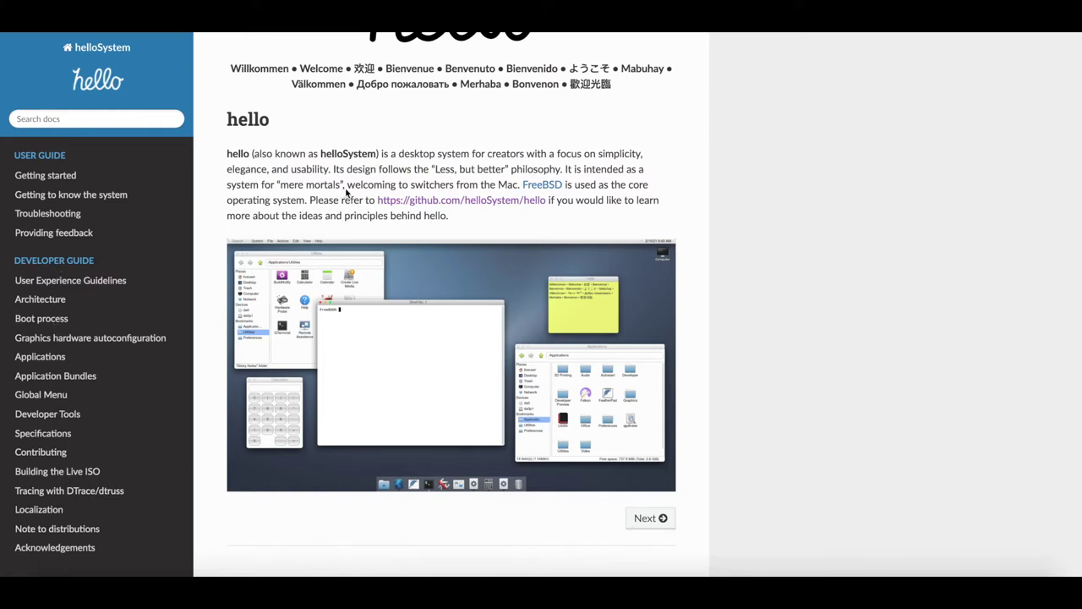
click(431, 204)
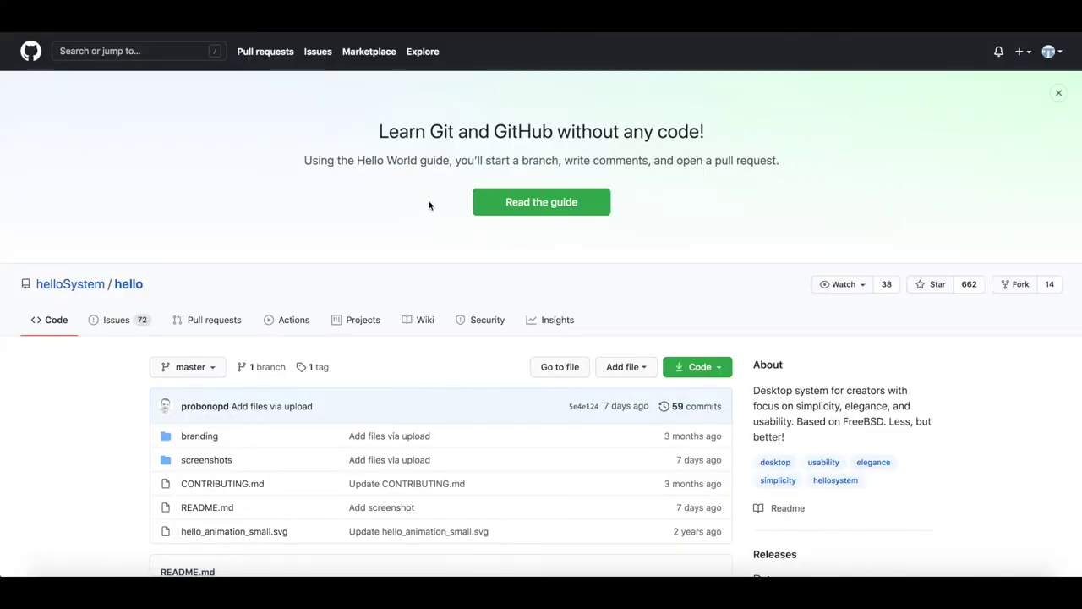
Step: Scroll the hello README to its Download section and follow the helloSystem/ISO repository link
scroll(420, 209, down, 3)
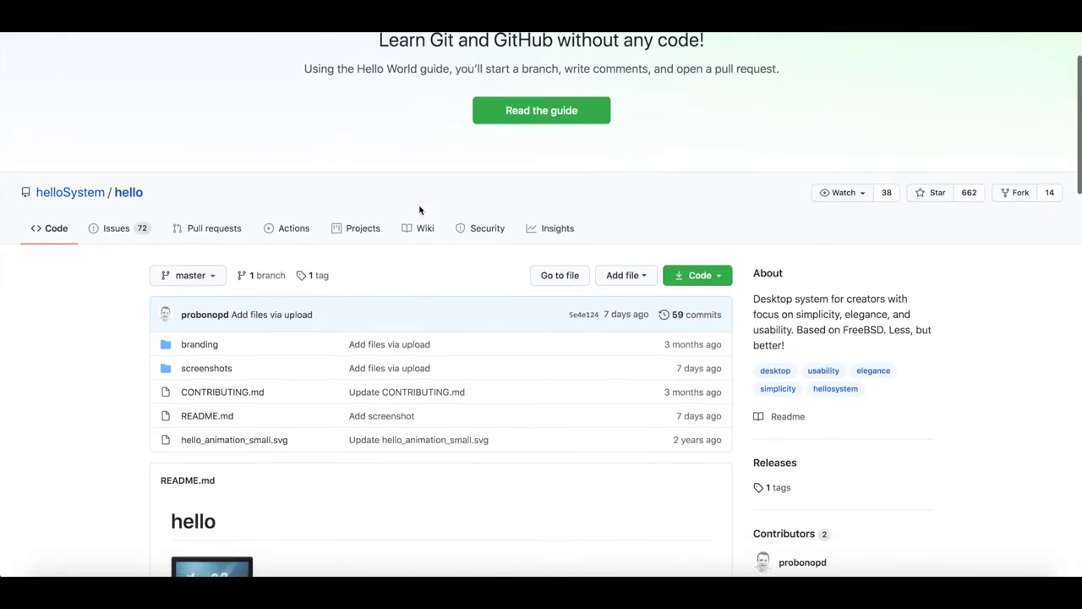
scroll(419, 210, down, 3)
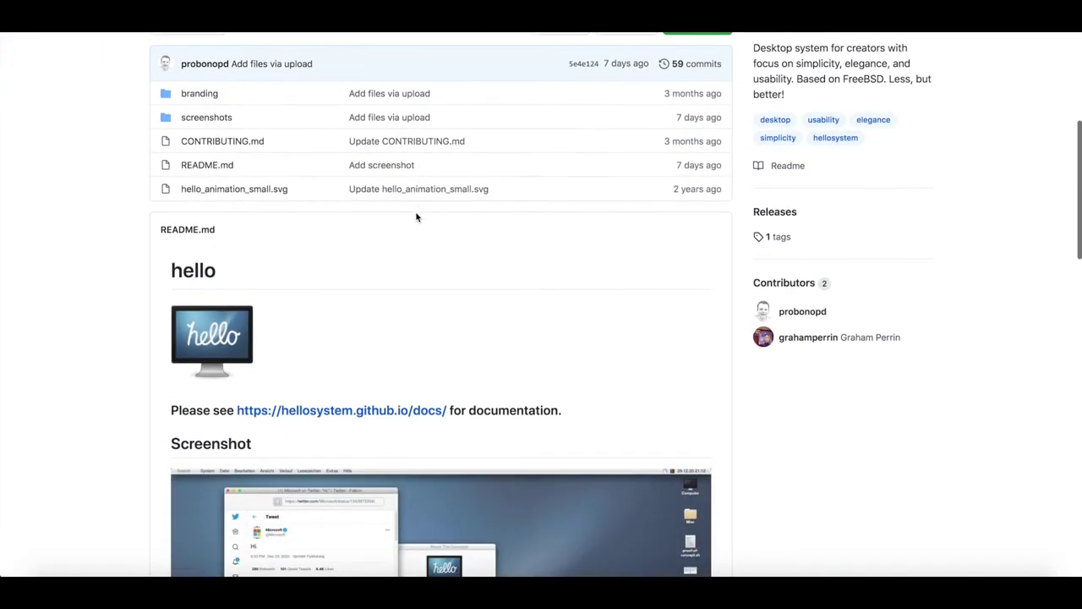
scroll(473, 361, down, 2)
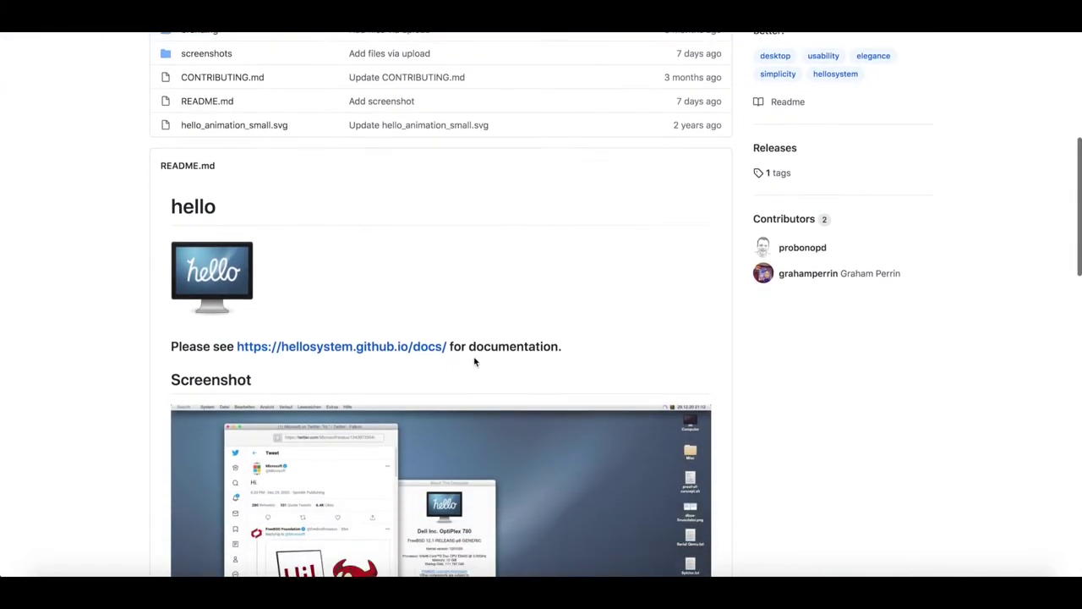
scroll(498, 339, down, 5)
scroll(499, 345, down, 1)
scroll(499, 345, down, 2)
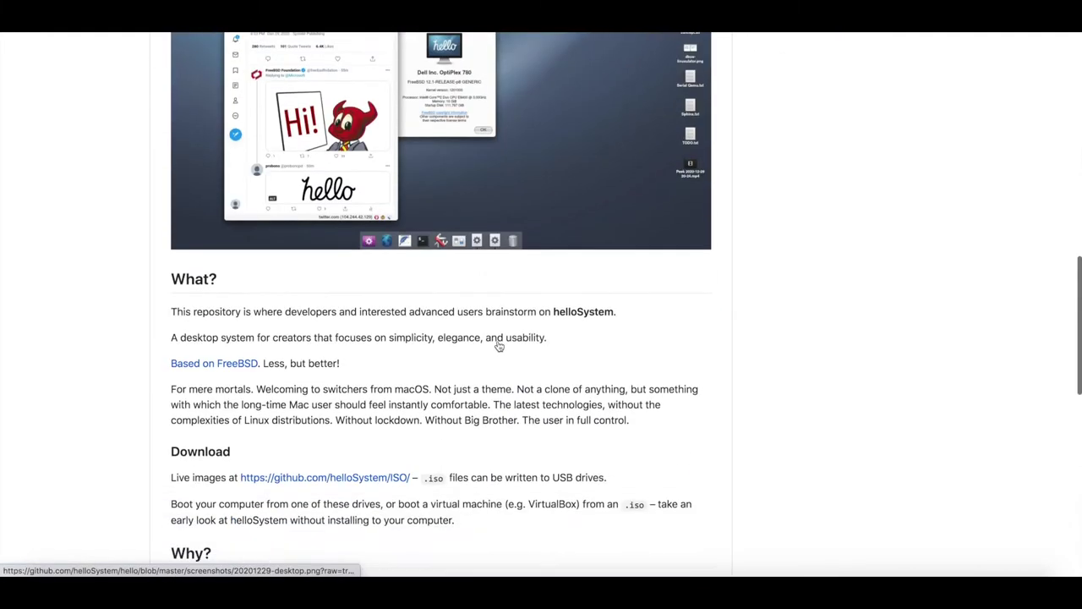
scroll(499, 345, down, 1)
scroll(499, 345, down, 3)
scroll(499, 345, down, 1)
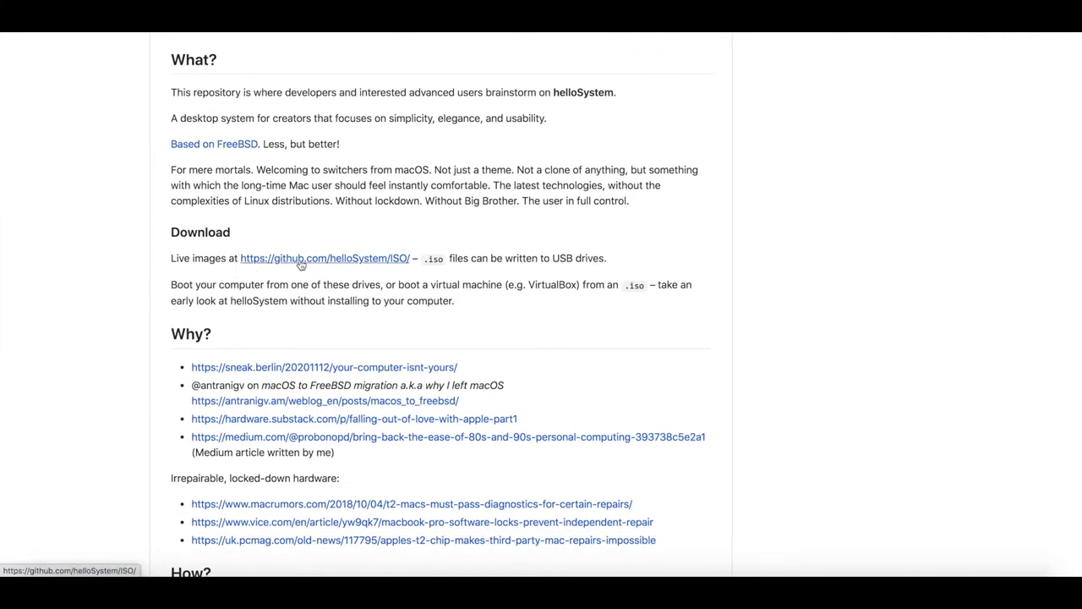
click(301, 265)
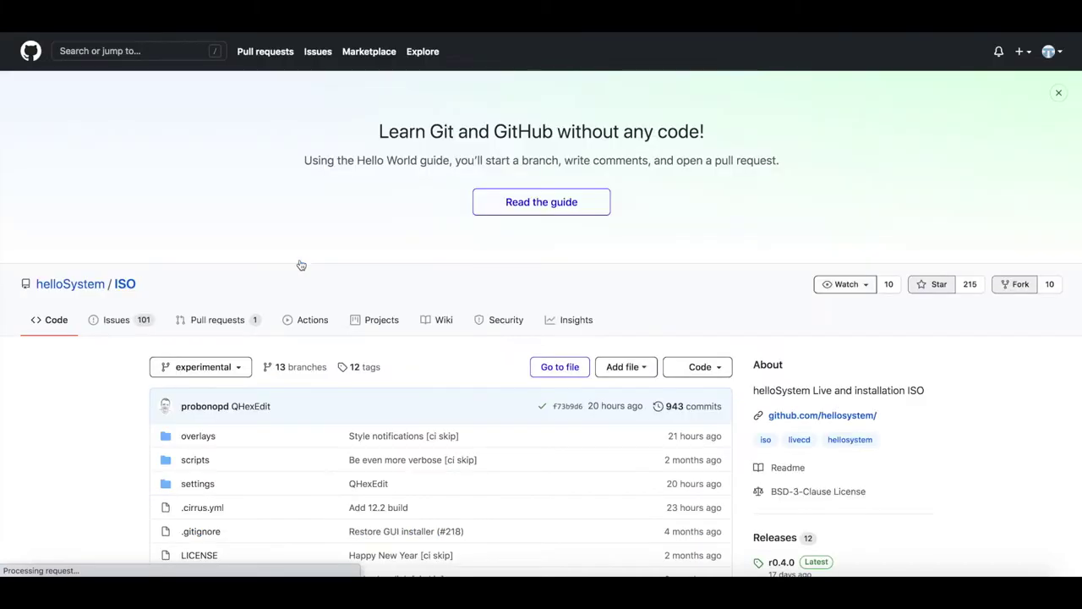
Step: Follow the 'here' link under Continuous builds in the ISO README to the releases page
scroll(301, 264, down, 5)
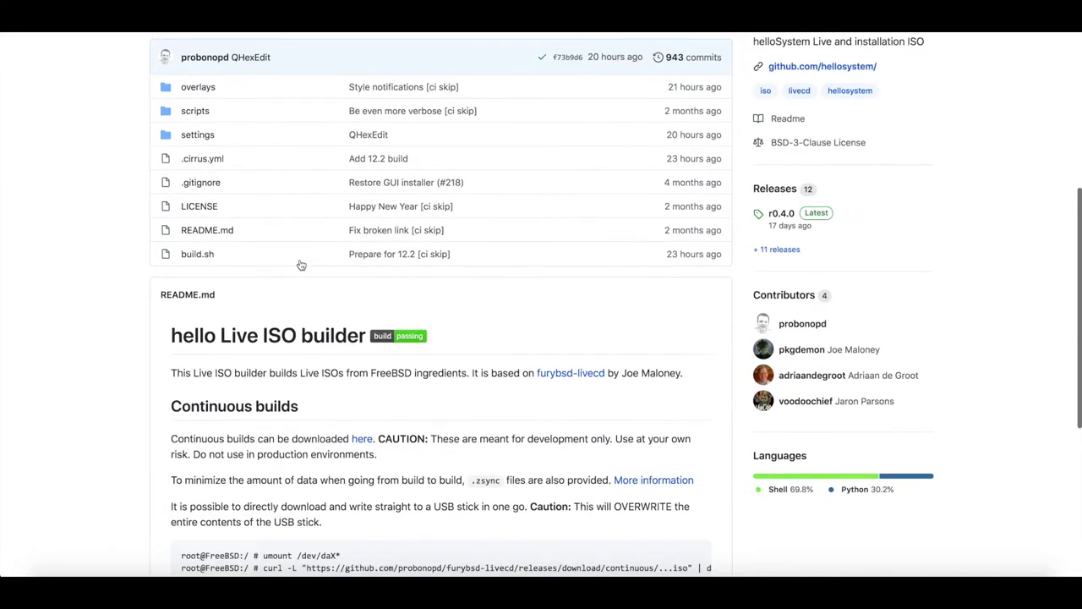
scroll(301, 265, down, 2)
scroll(301, 265, down, 1)
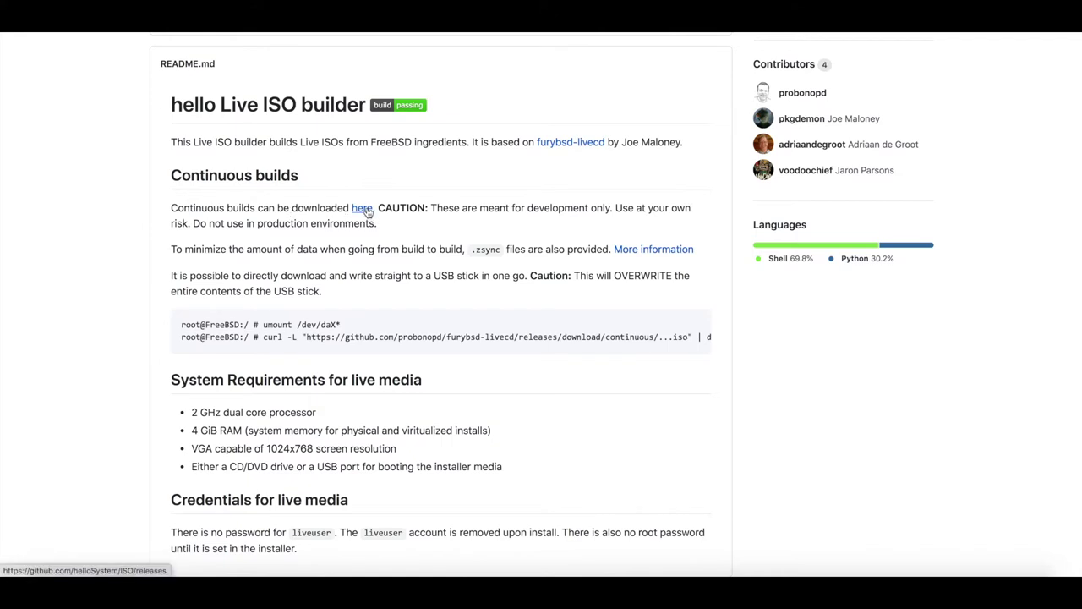
click(364, 209)
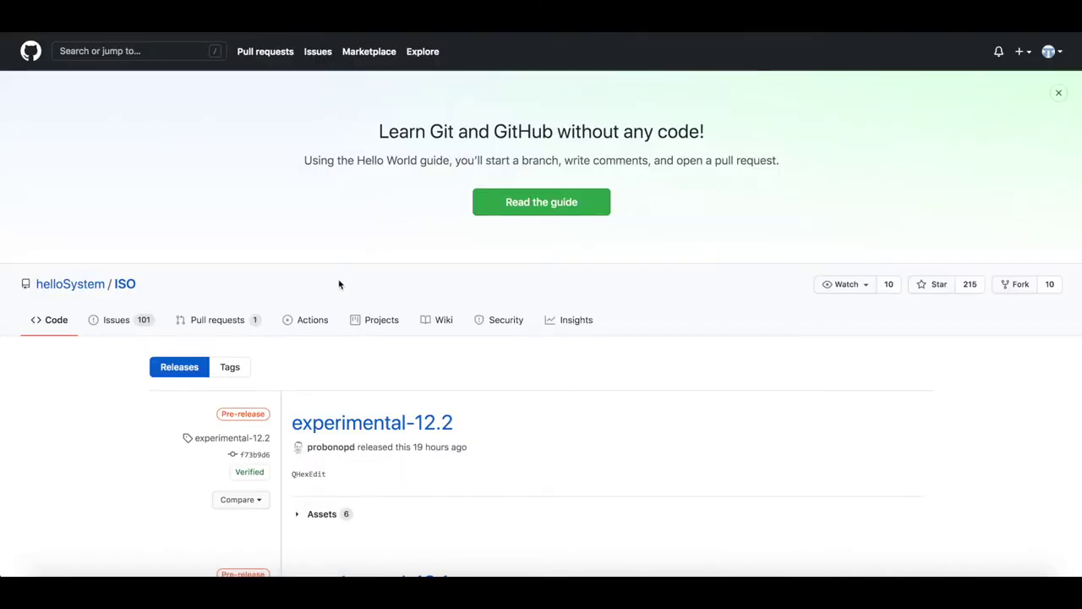
Step: Scroll past the r0.4.0 notes to its Assets and the hello-0.4.0_0D26-FreeBSD-12.1-amd64.iso file
scroll(339, 284, down, 2)
scroll(339, 284, down, 3)
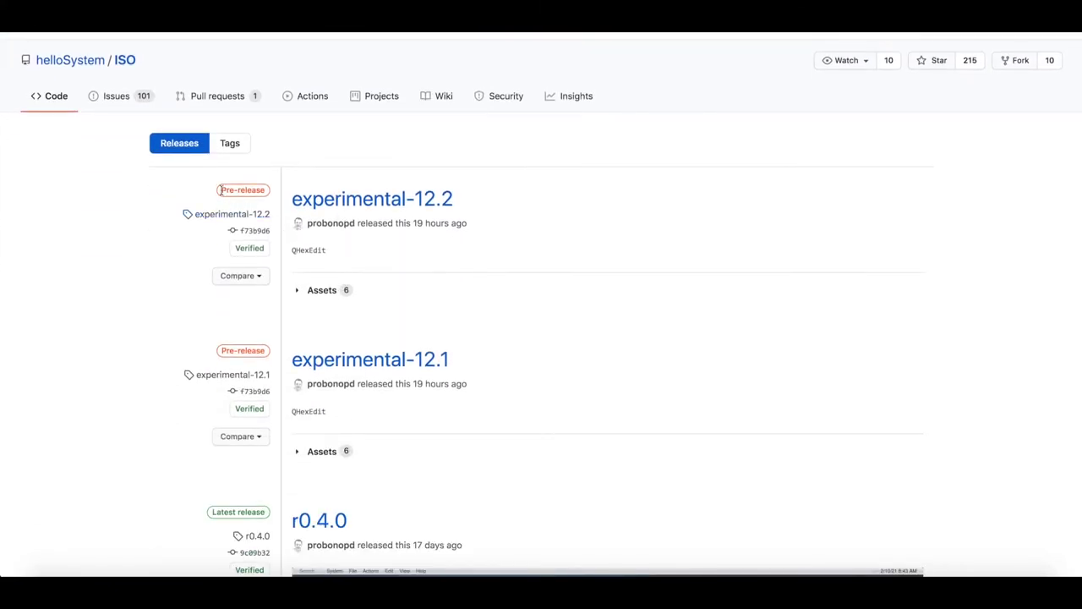
drag(221, 190, 269, 193)
scroll(435, 271, down, 1)
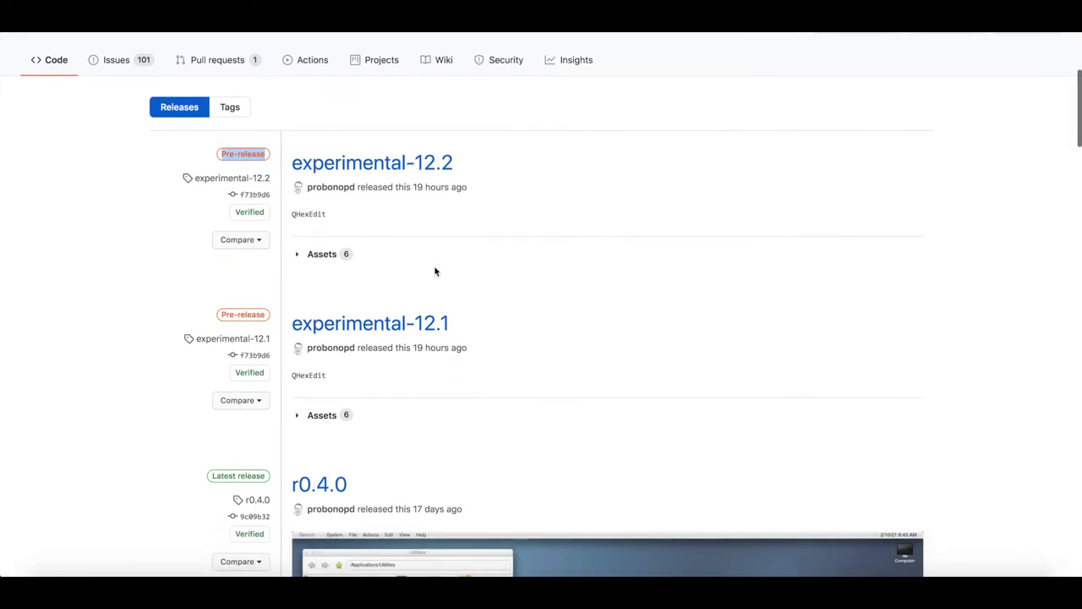
scroll(435, 272, down, 3)
scroll(436, 271, down, 3)
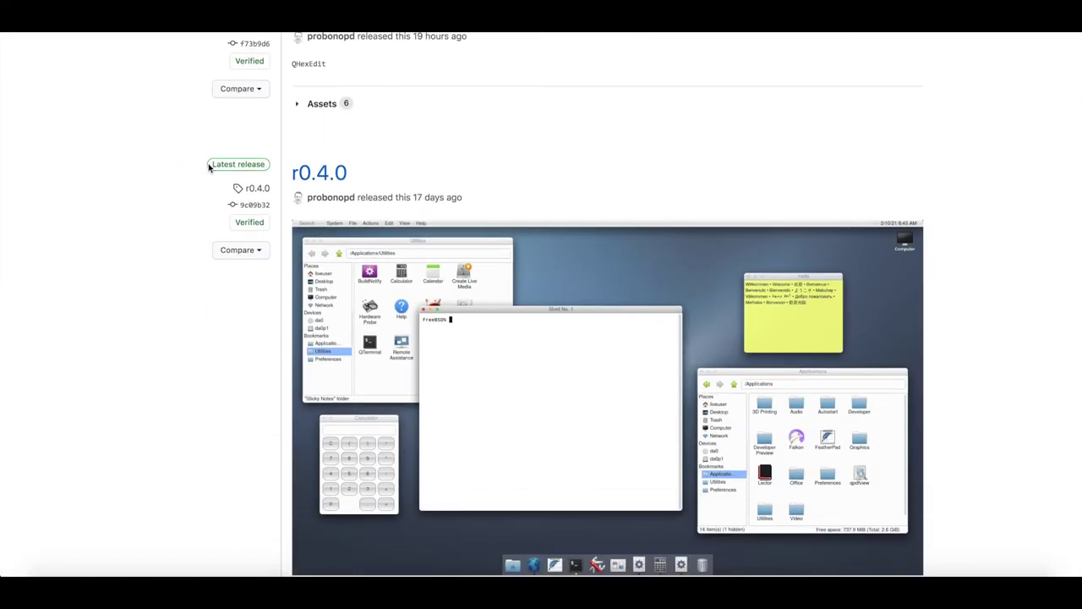
scroll(310, 135, down, 2)
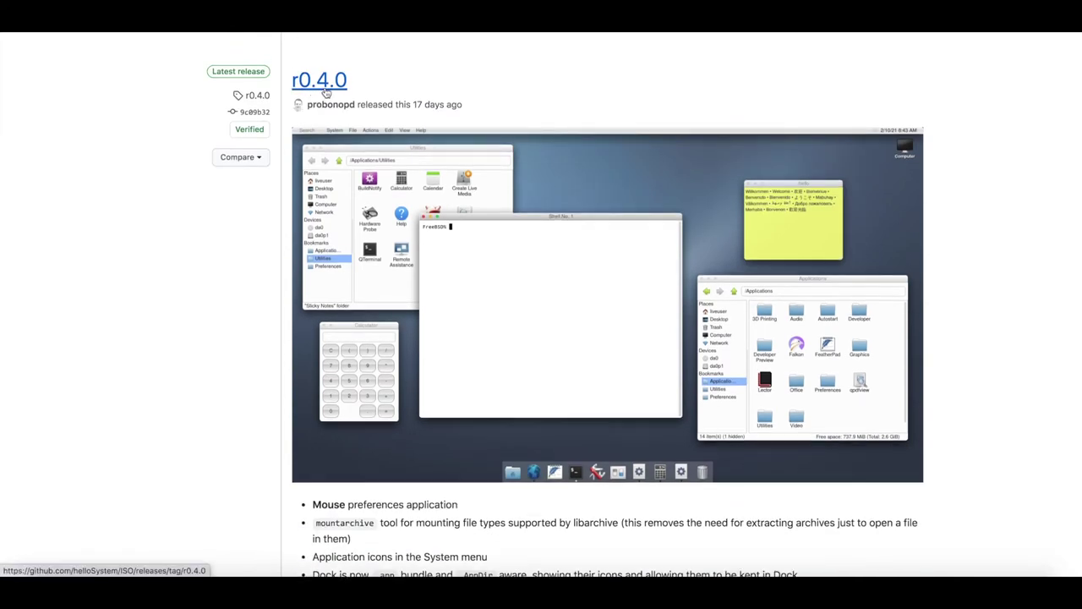
scroll(325, 92, down, 1)
scroll(326, 92, down, 2)
scroll(330, 118, down, 3)
scroll(334, 144, down, 6)
scroll(338, 161, down, 2)
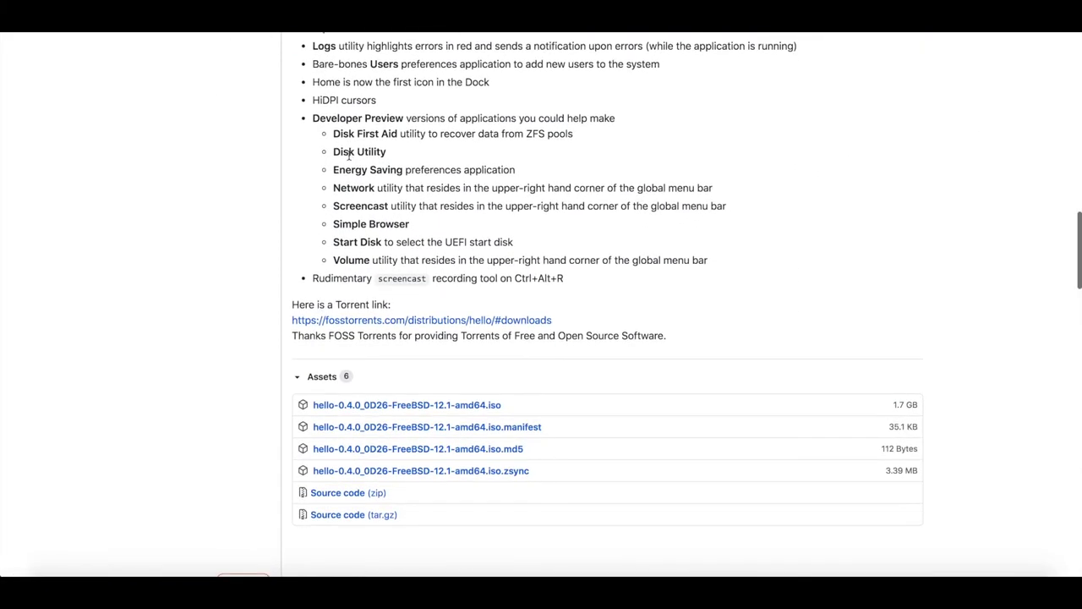
scroll(347, 160, down, 3)
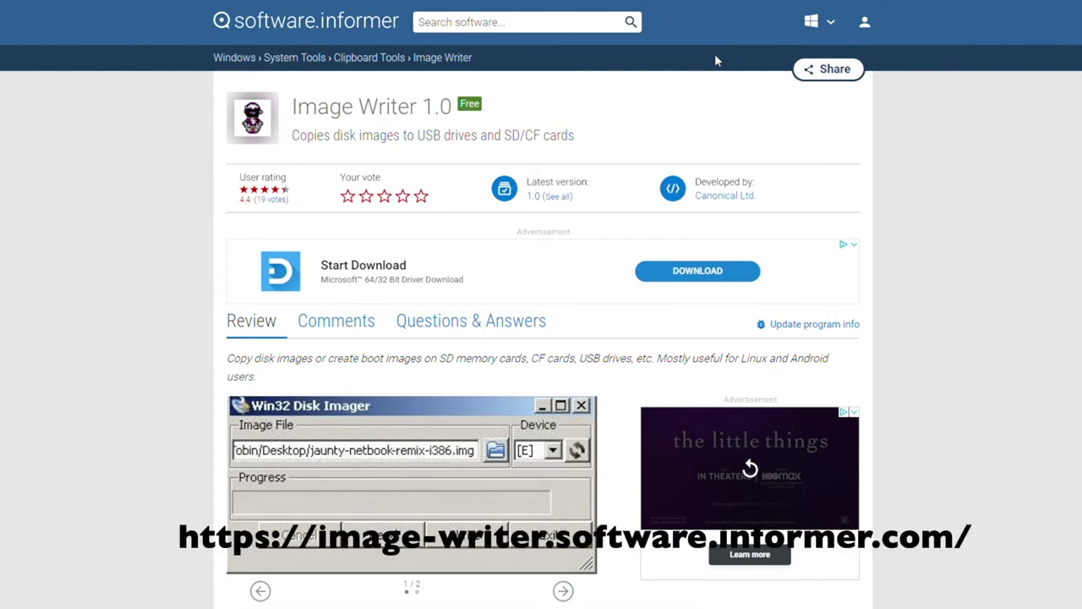
Step: Download Image Writer from Software Informer as win32diskimager-binary.zip
scroll(715, 60, down, 3)
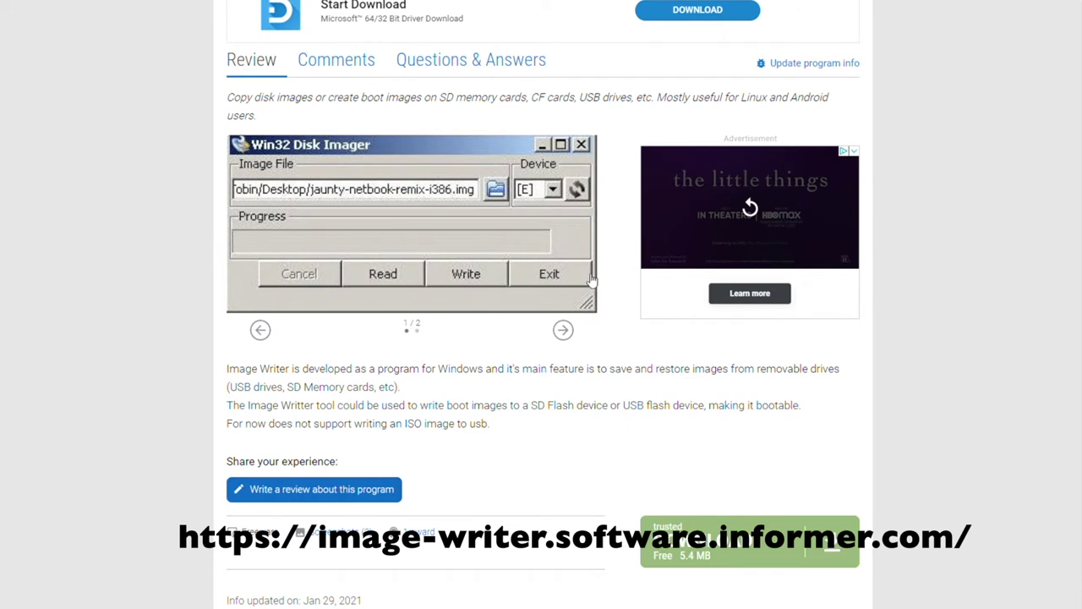
click(724, 548)
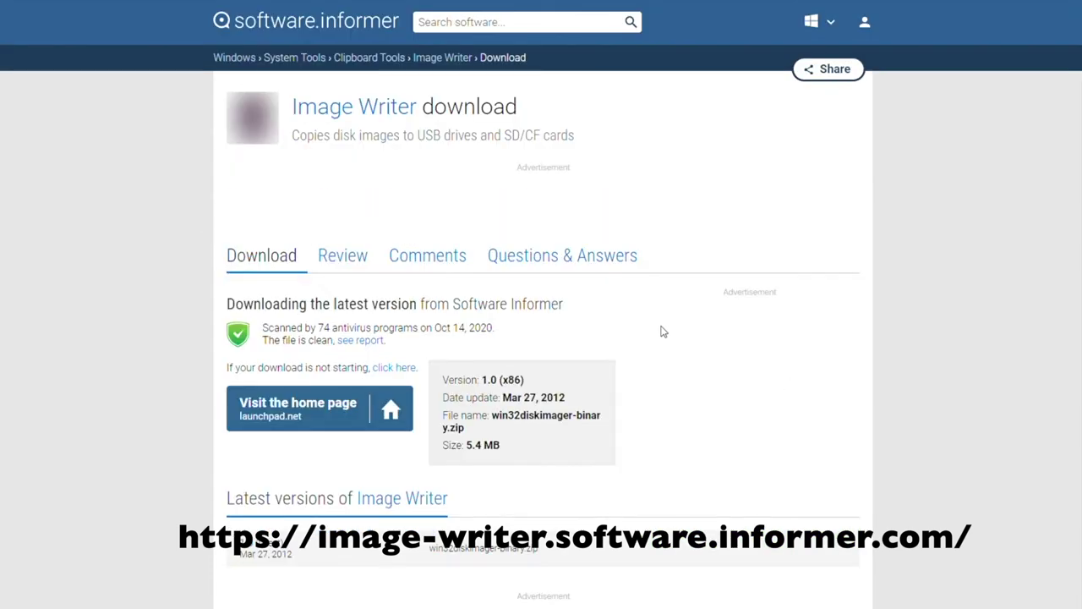
scroll(551, 330, down, 1)
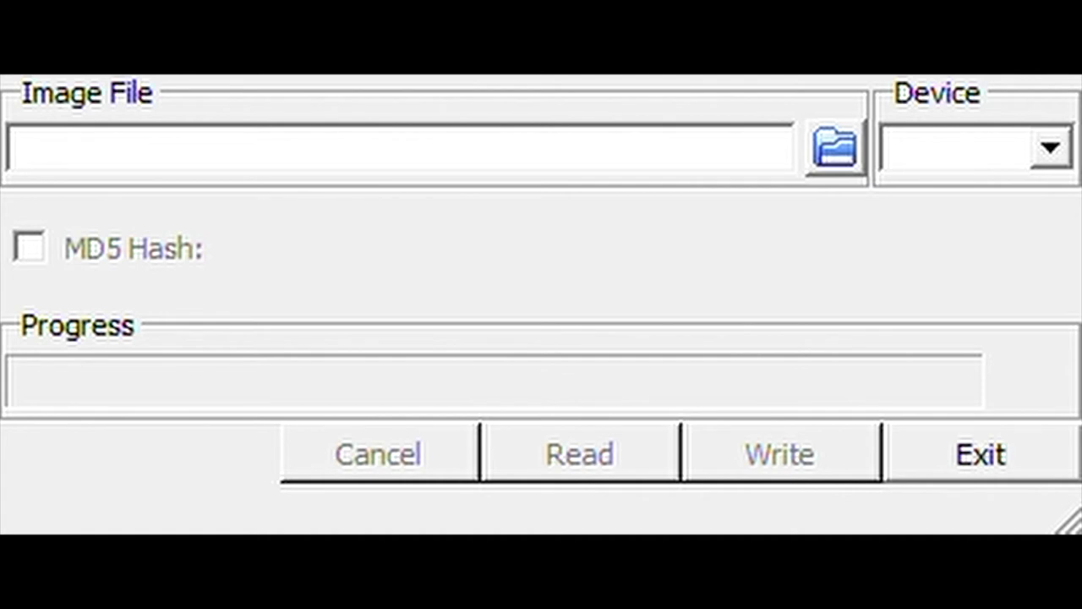
Step: Paste the FreeBSD-12.1-RELEASE-arm64-aarch64-RPI3.img path into Image File and check the Device list
key(ctrl+v)
click(1040, 160)
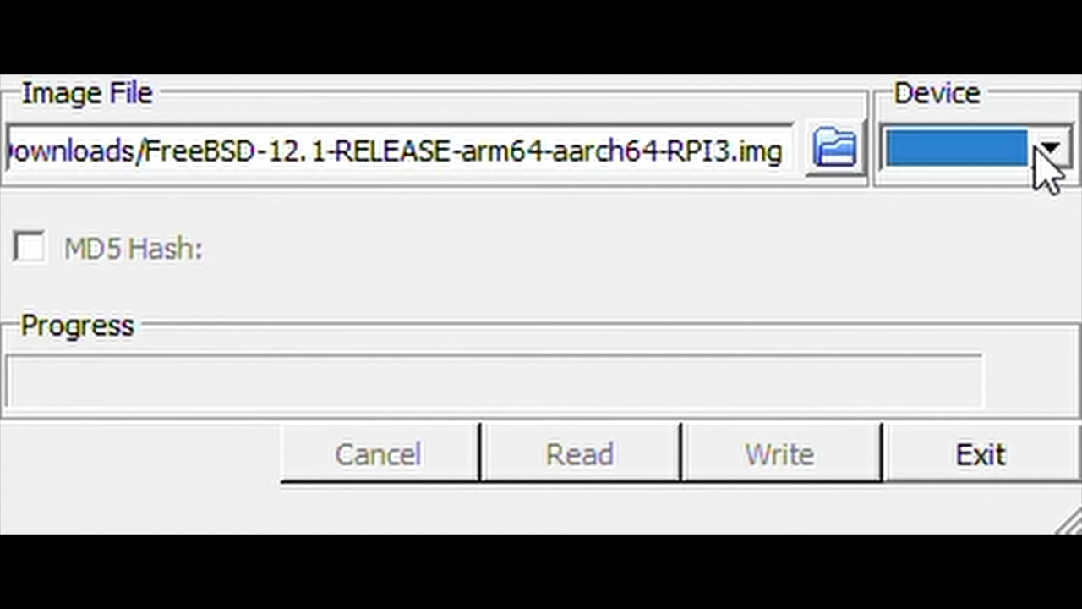
triple_click(522, 169)
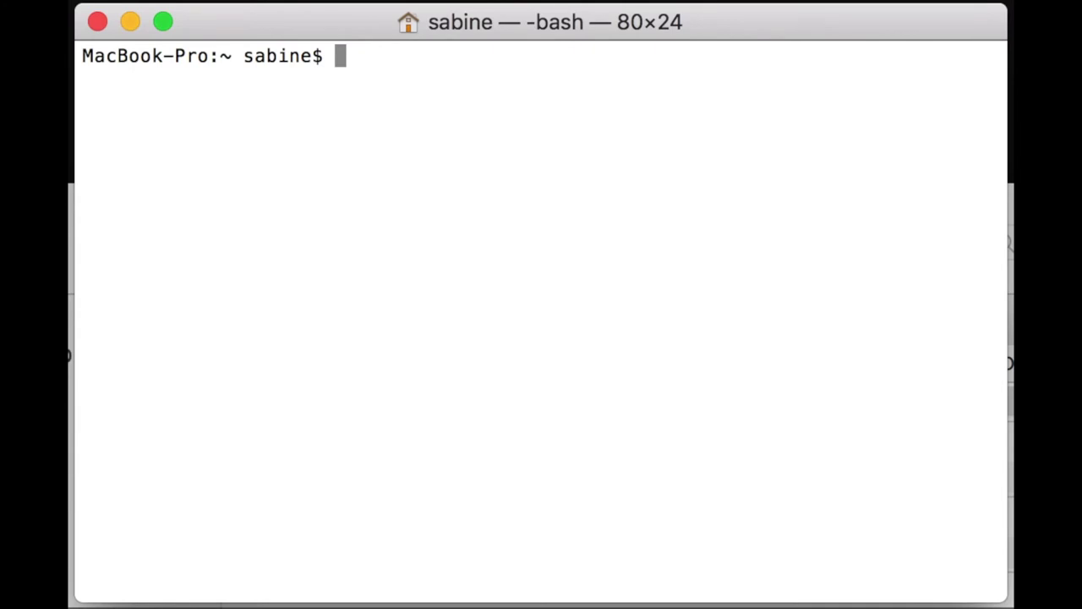
Step: Become root with sudo su and the account password, then list disks with diskutil list
text(sudo su)
key(Return)
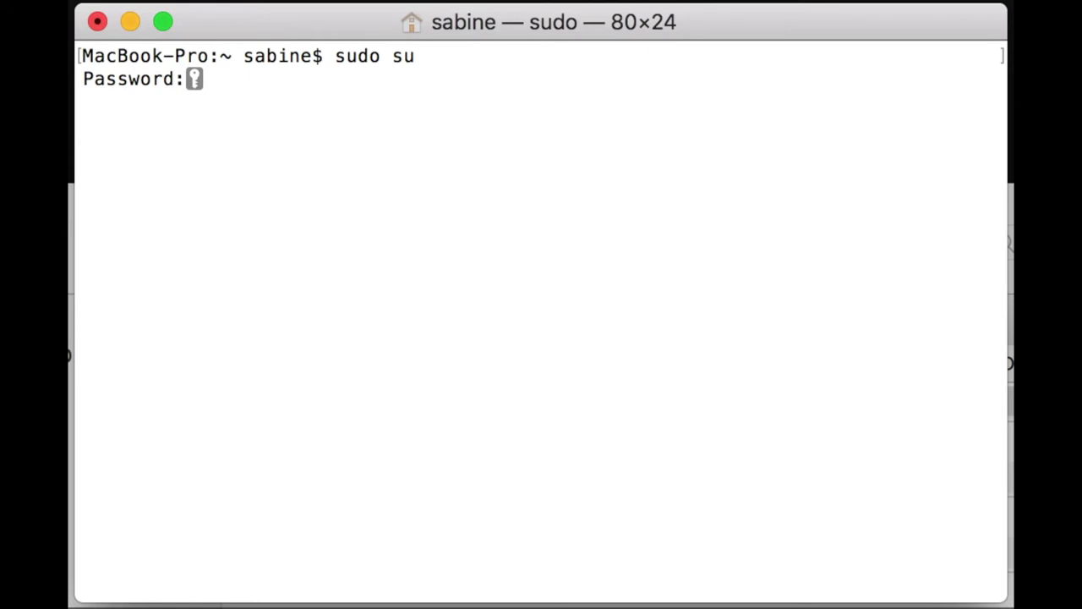
key(Return)
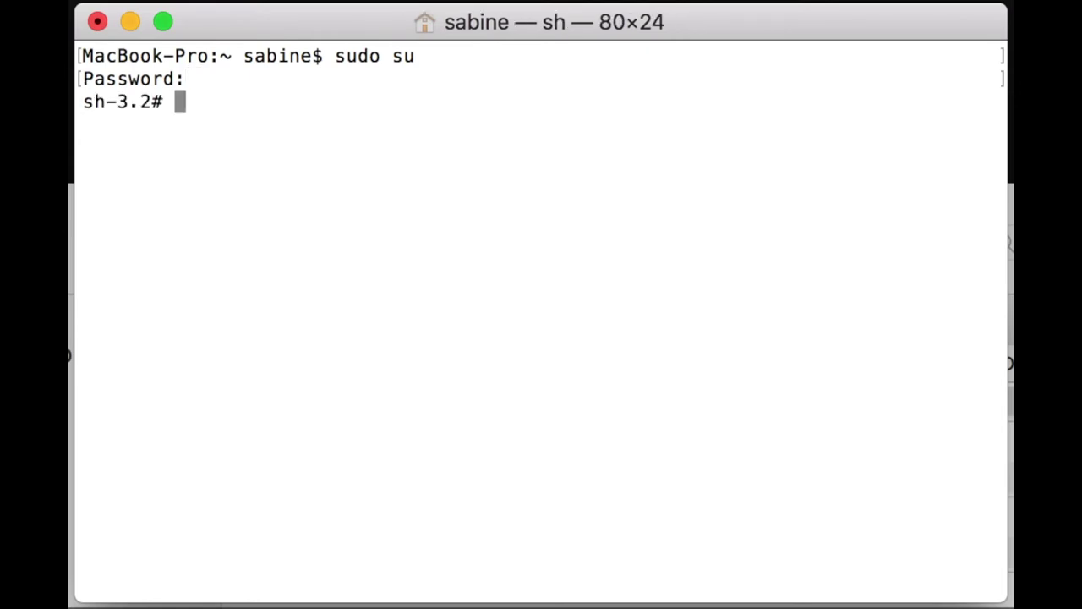
text(diskut)
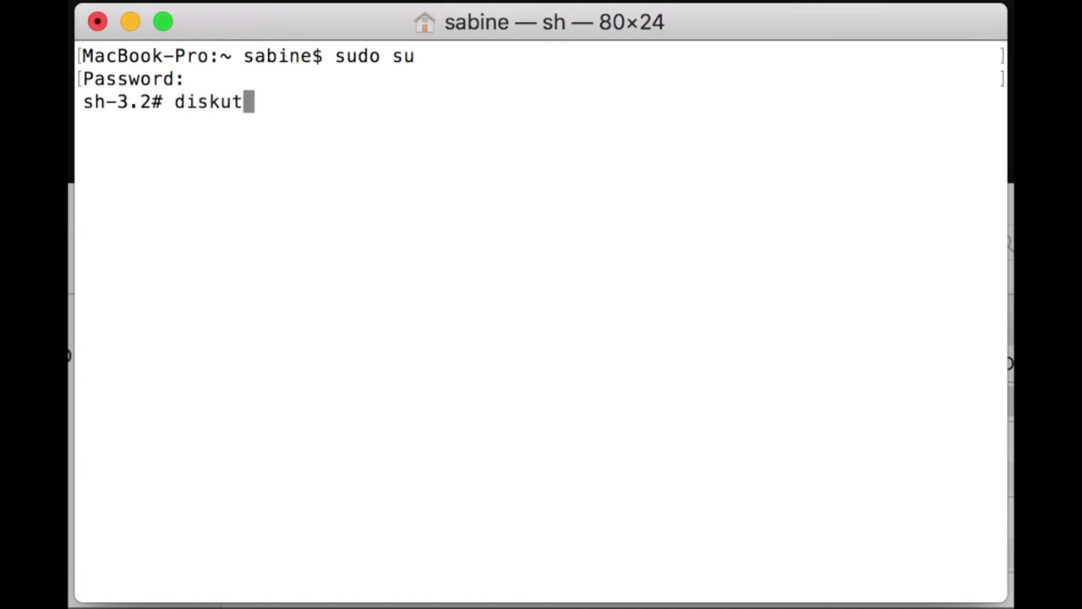
text(il list)
key(Return)
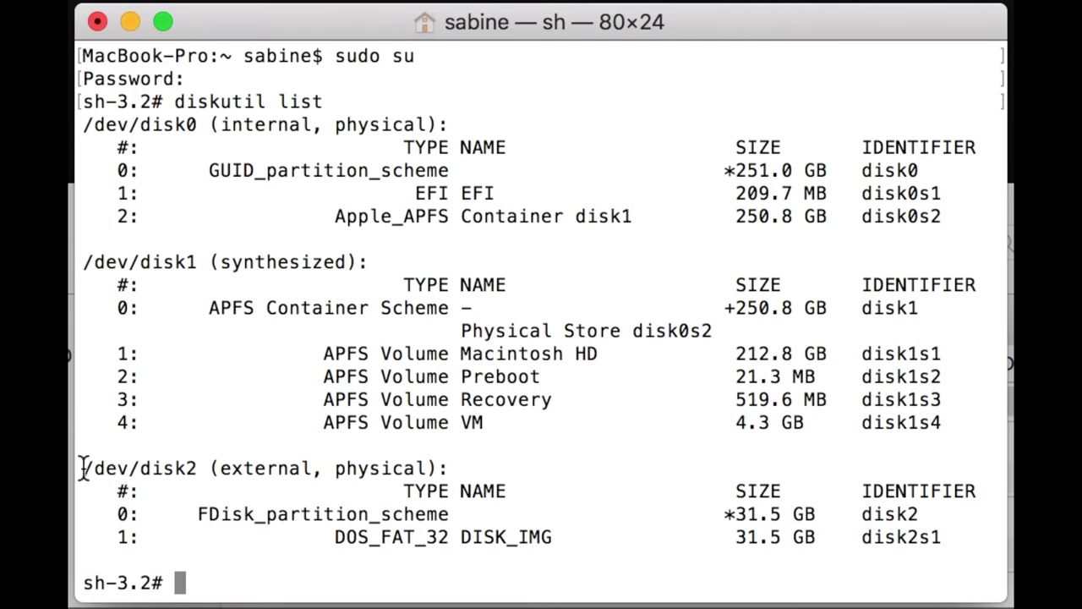
Step: Unmount all volumes on the external 31.5 GB /dev/disk2 and begin the dd if= command
drag(90, 470, 199, 471)
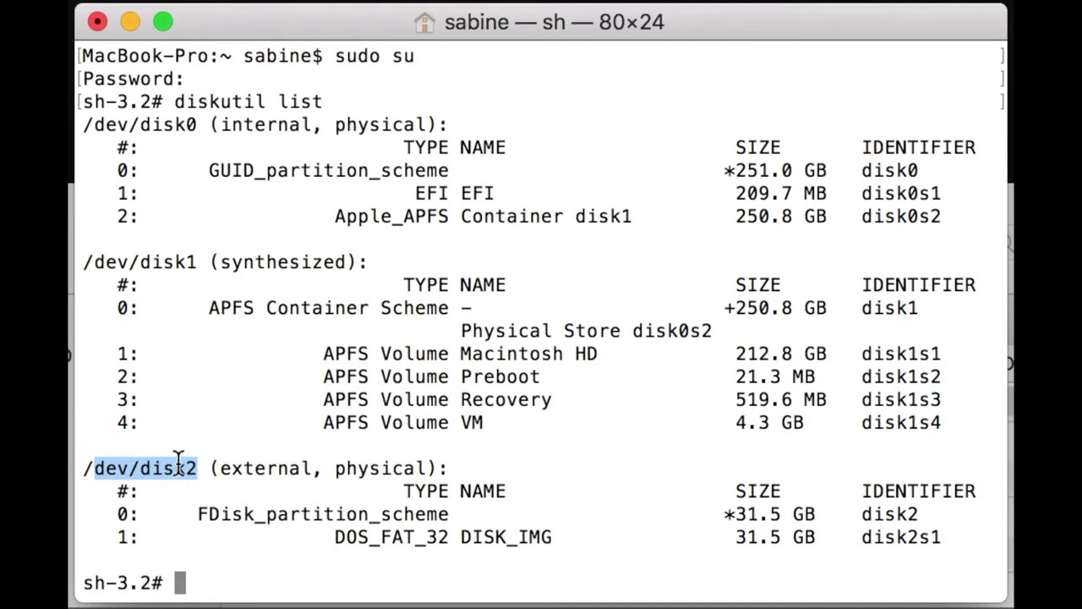
click(228, 588)
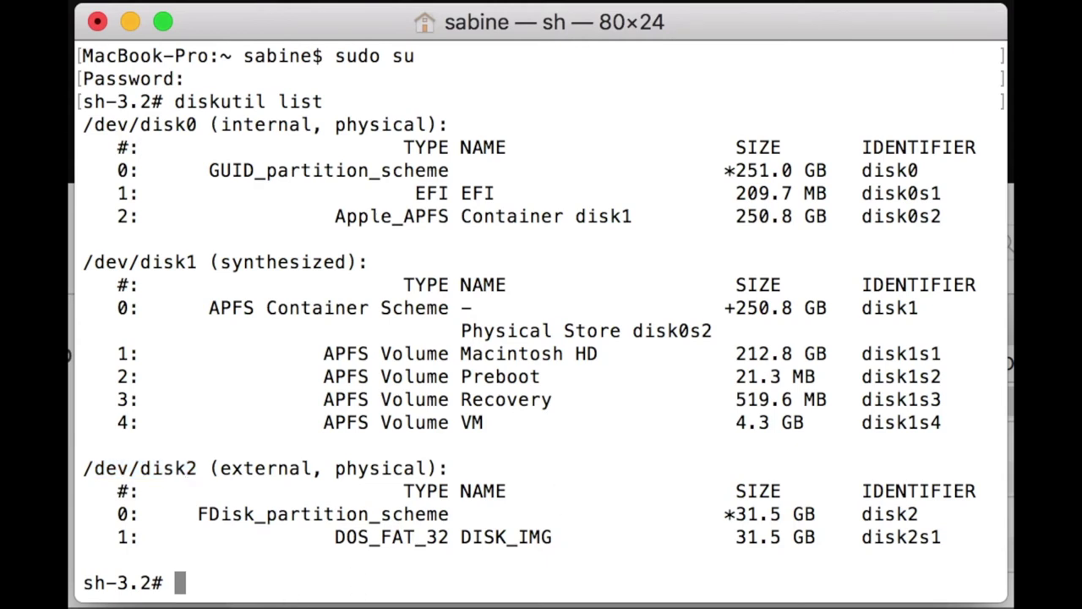
text(diskutil )
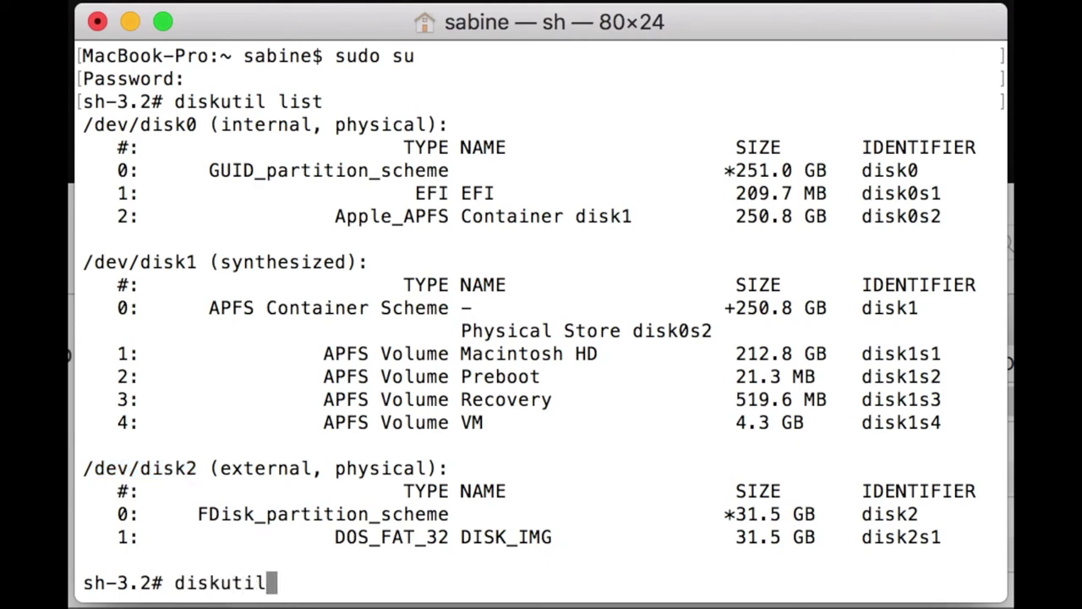
text(unmo)
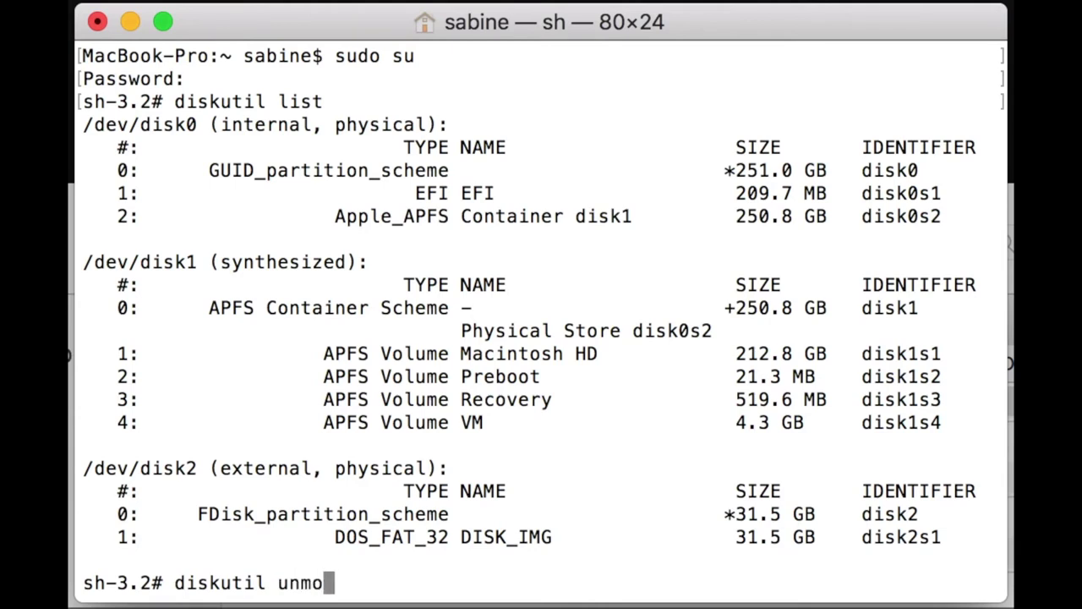
text(untDis)
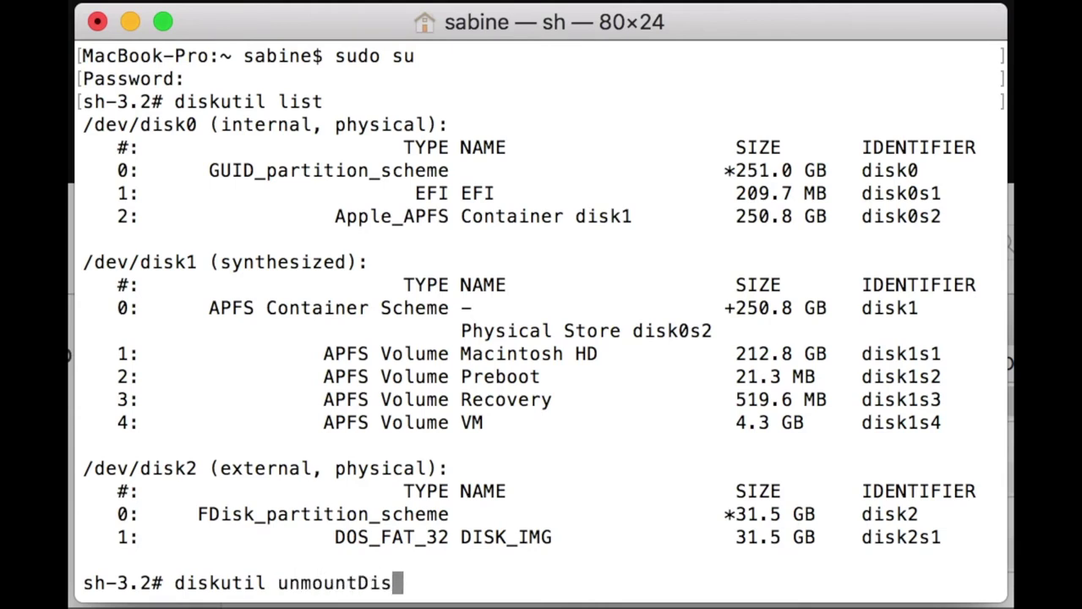
text(k /dev/)
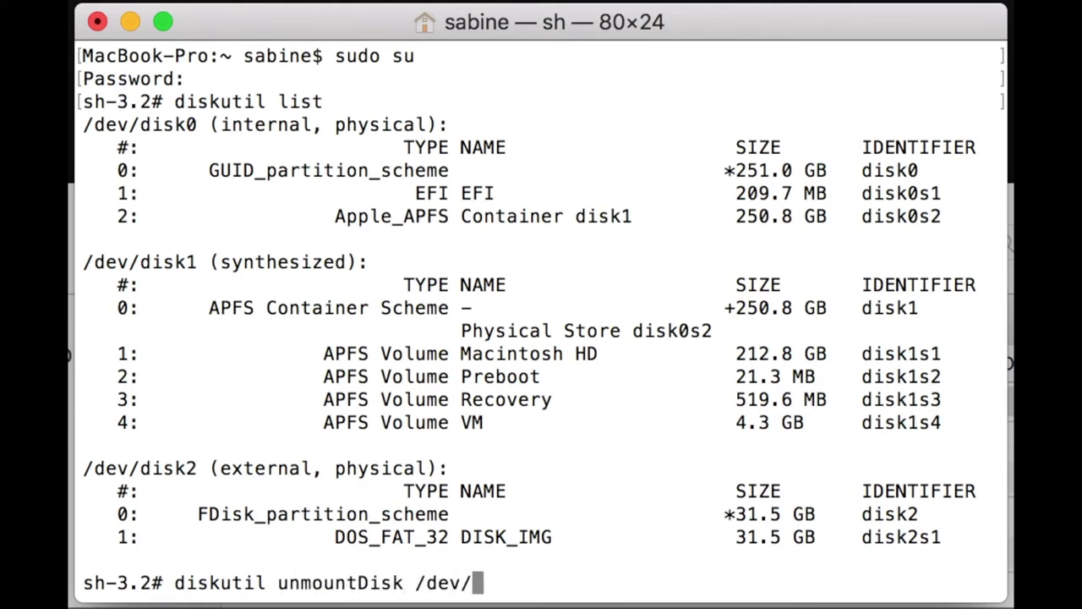
text(disk2)
key(Return)
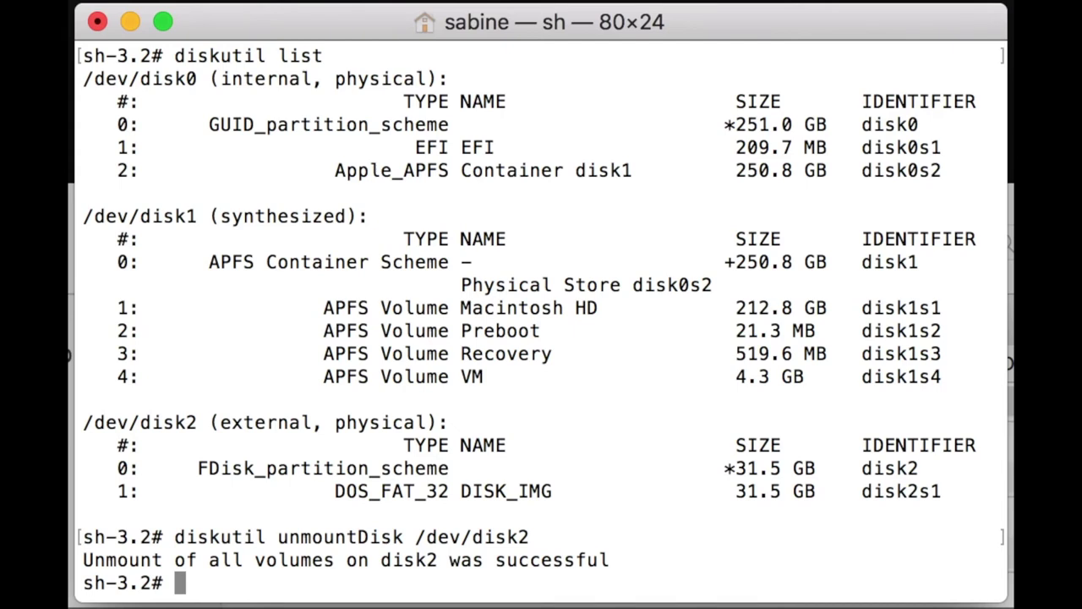
text(dd i)
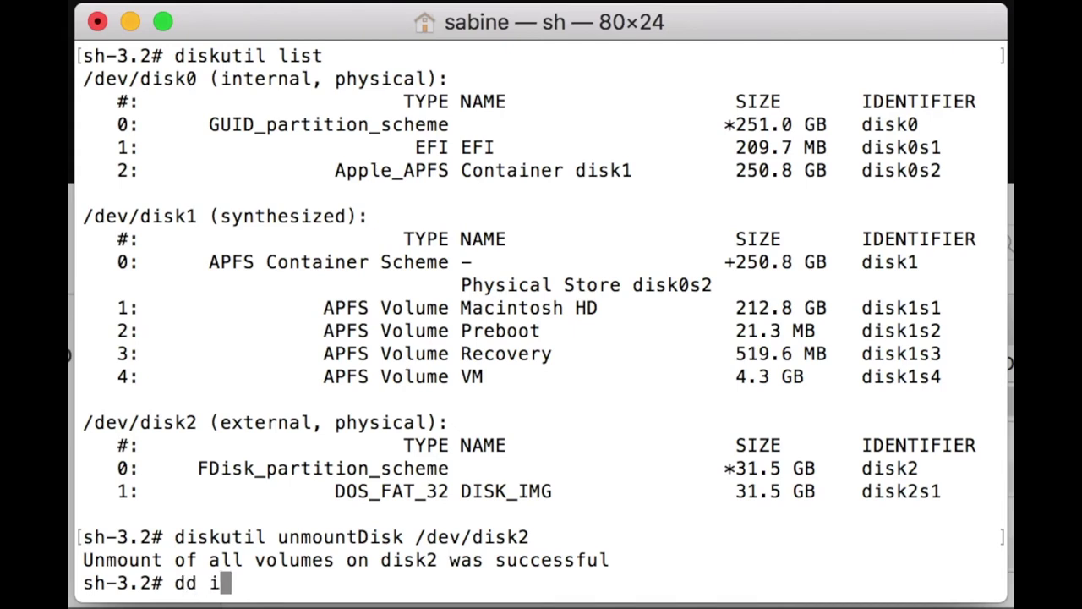
text(f=)
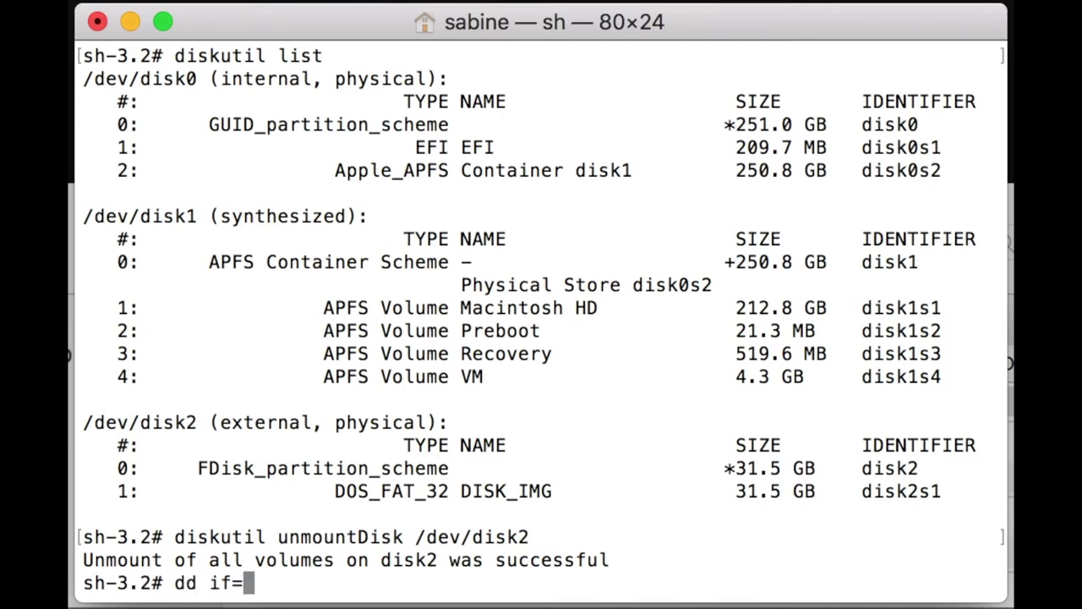
Step: Write the hello-0.4.0 ISO to /dev/disk2 with dd bs=1m, then eject disk2
key(super+Tab)
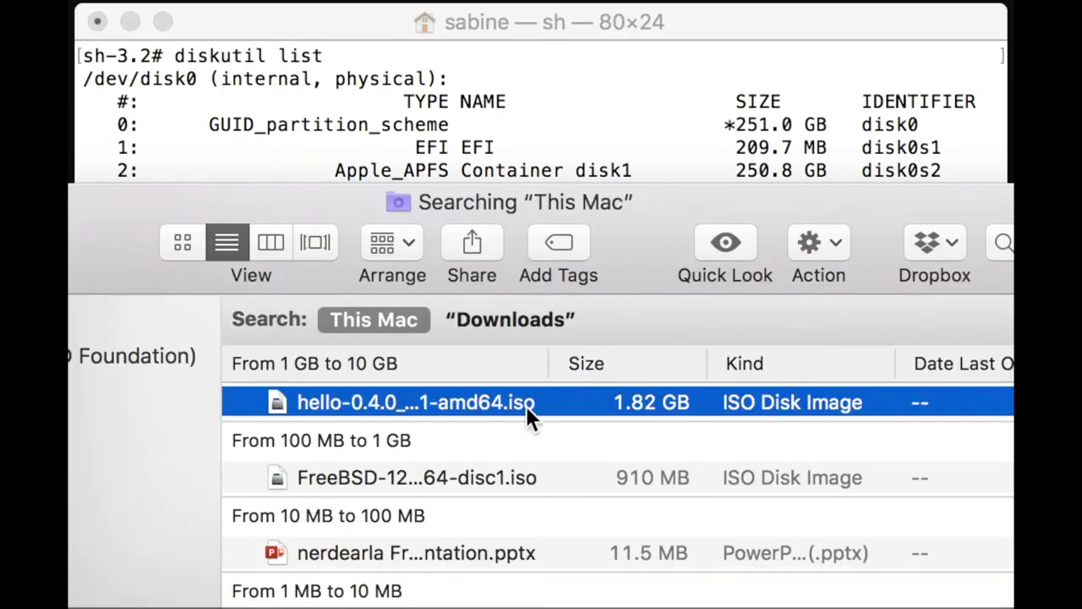
drag(526, 406, 573, 160)
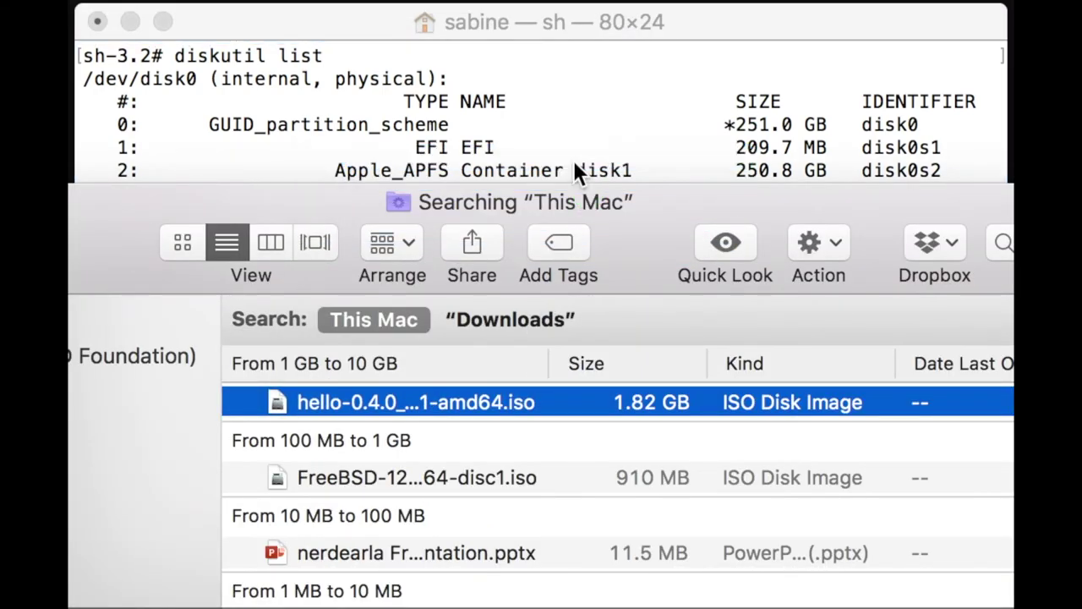
click(626, 22)
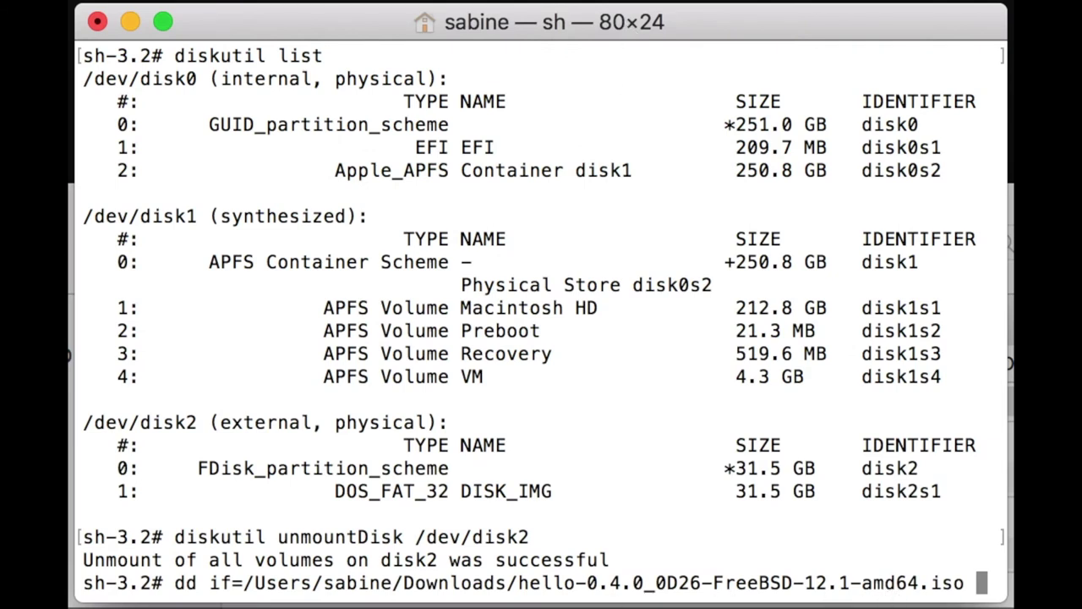
text(of)
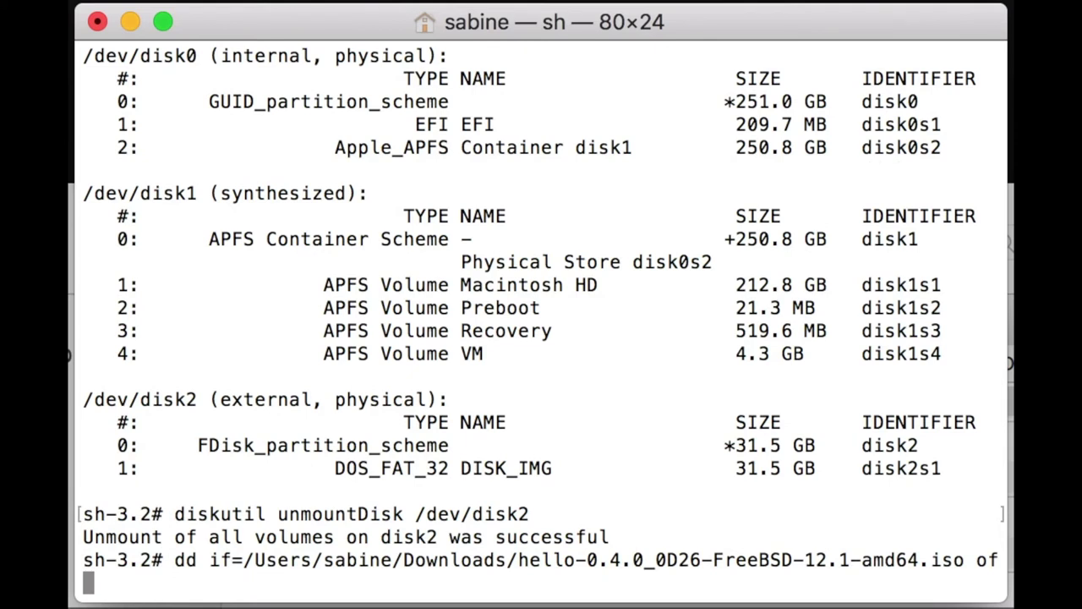
text(=/dev/disk2 bs=)
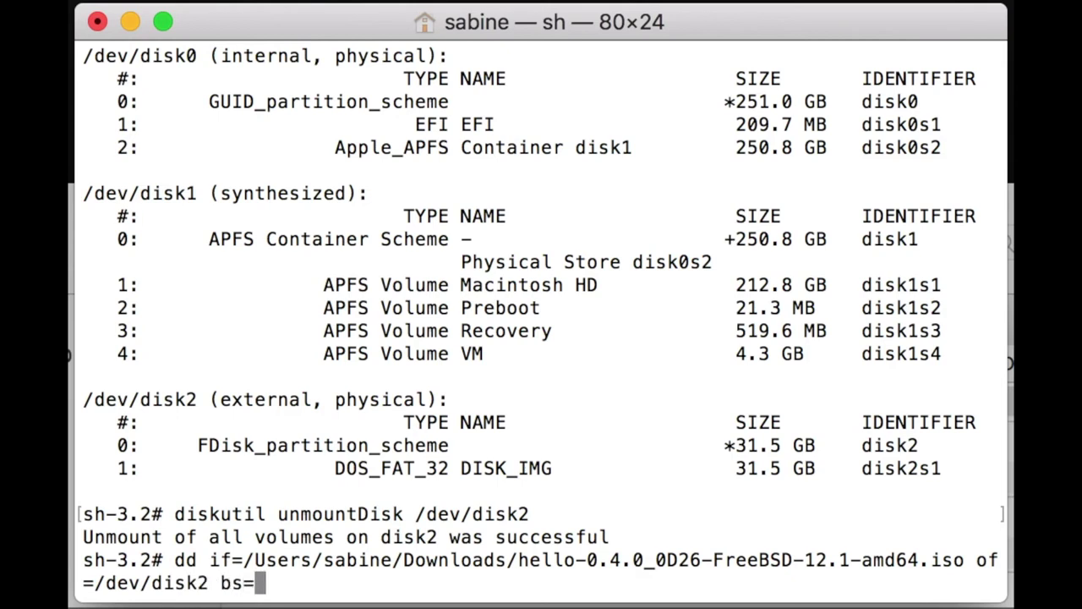
text(1m)
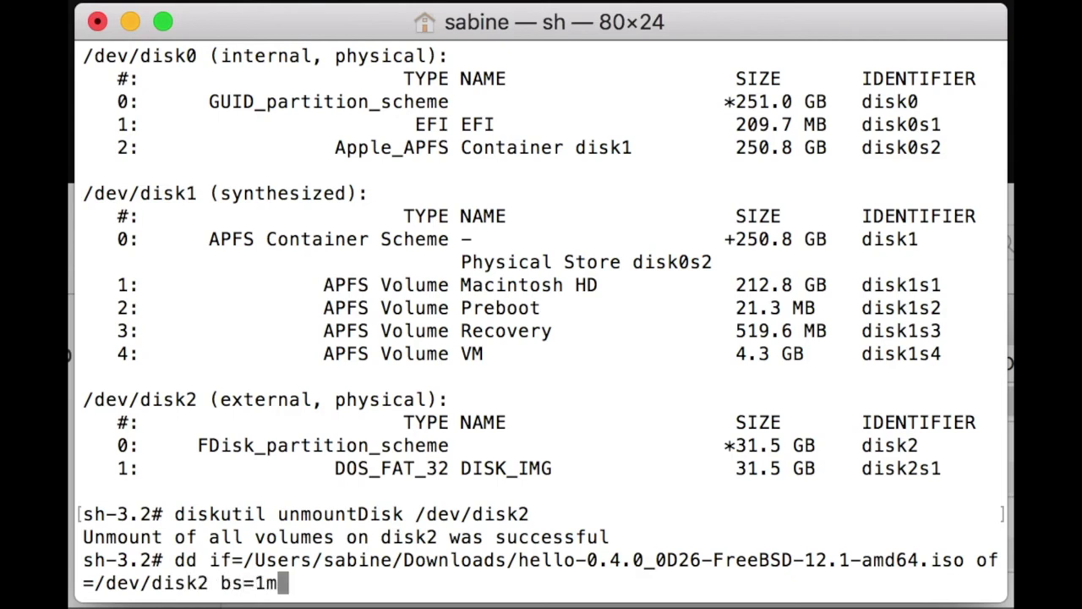
key(Return)
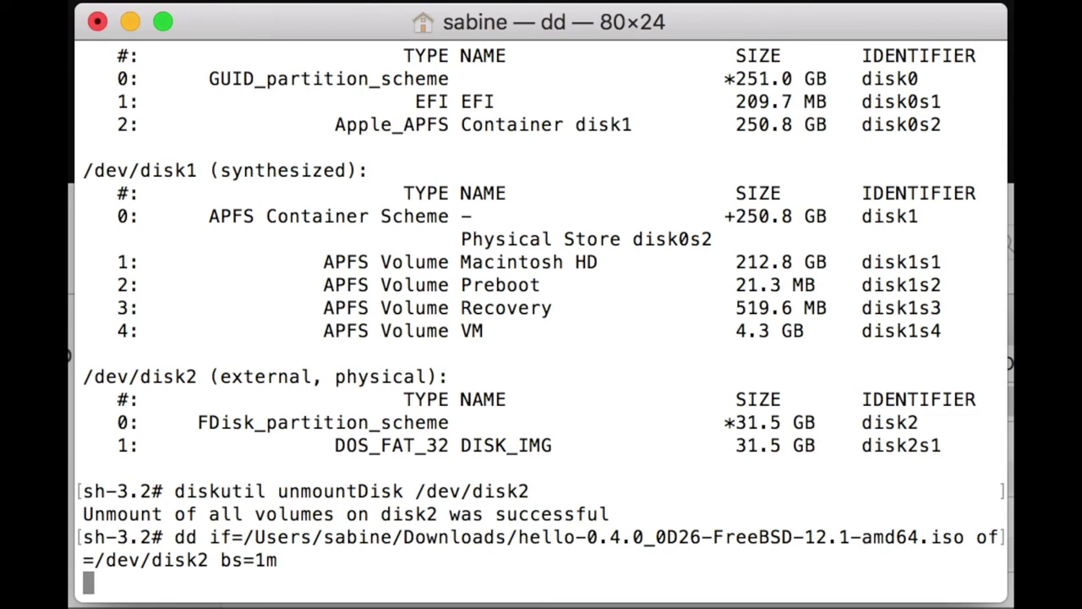
text(d)
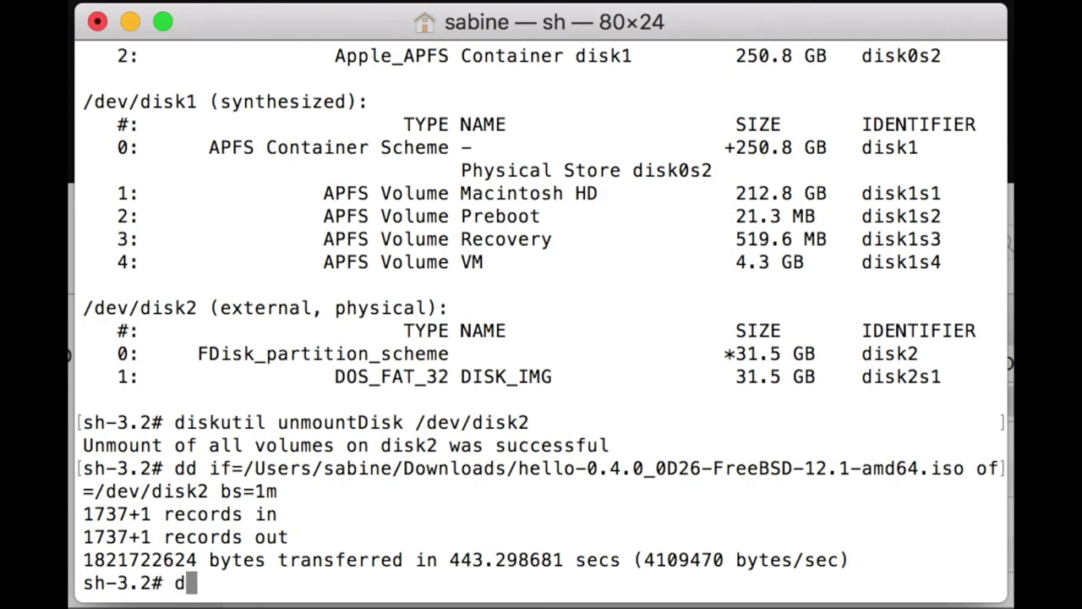
text(iskutil )
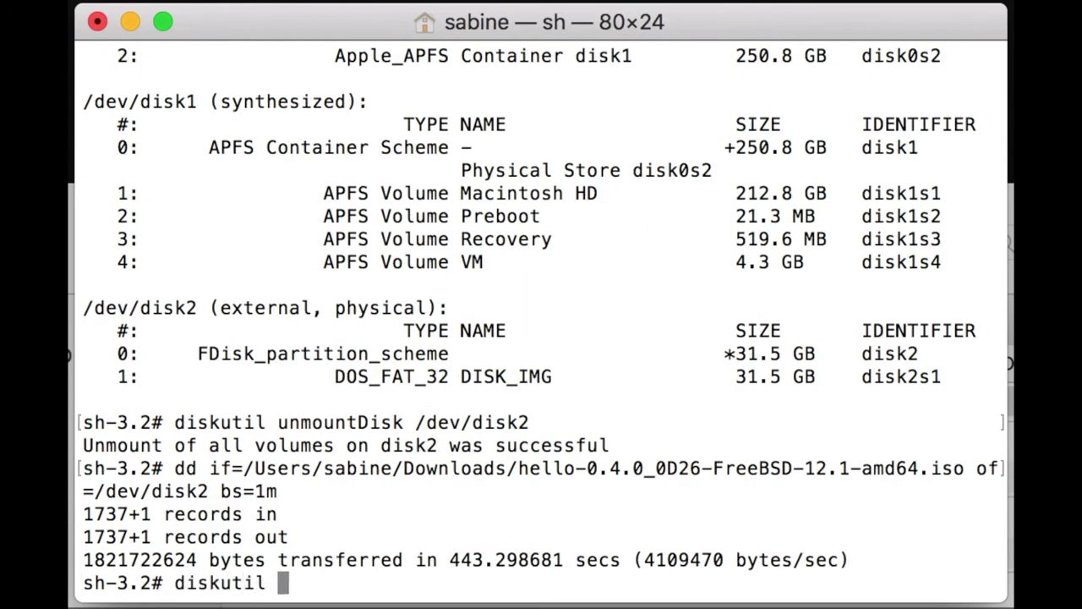
text(eject )
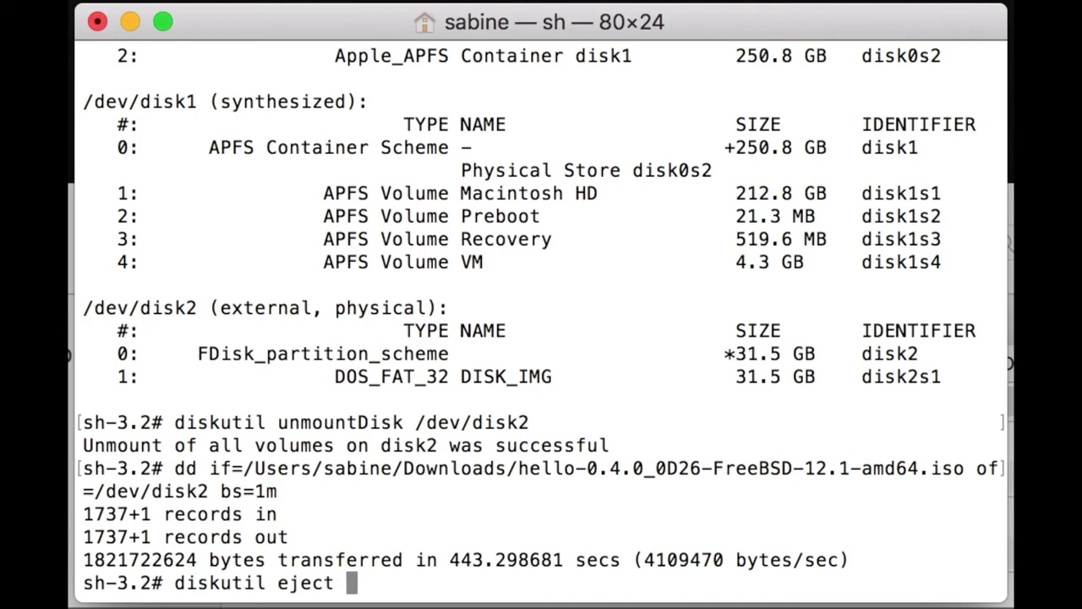
text(/dev/)
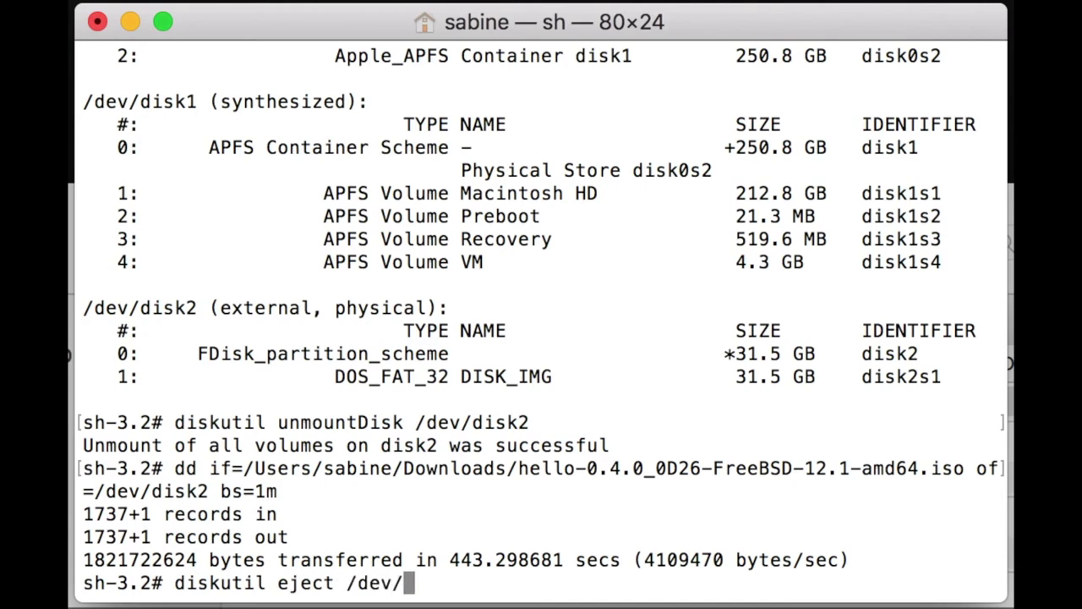
text(disk2)
key(Return)
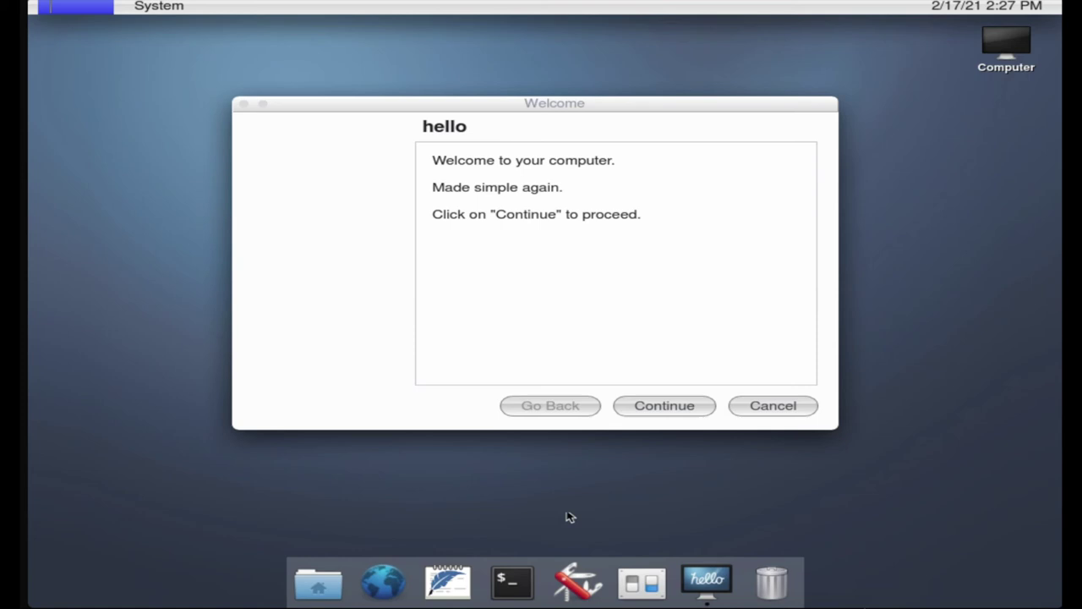
Step: Continue through both Welcome pages and finish the introduction with Done
click(680, 406)
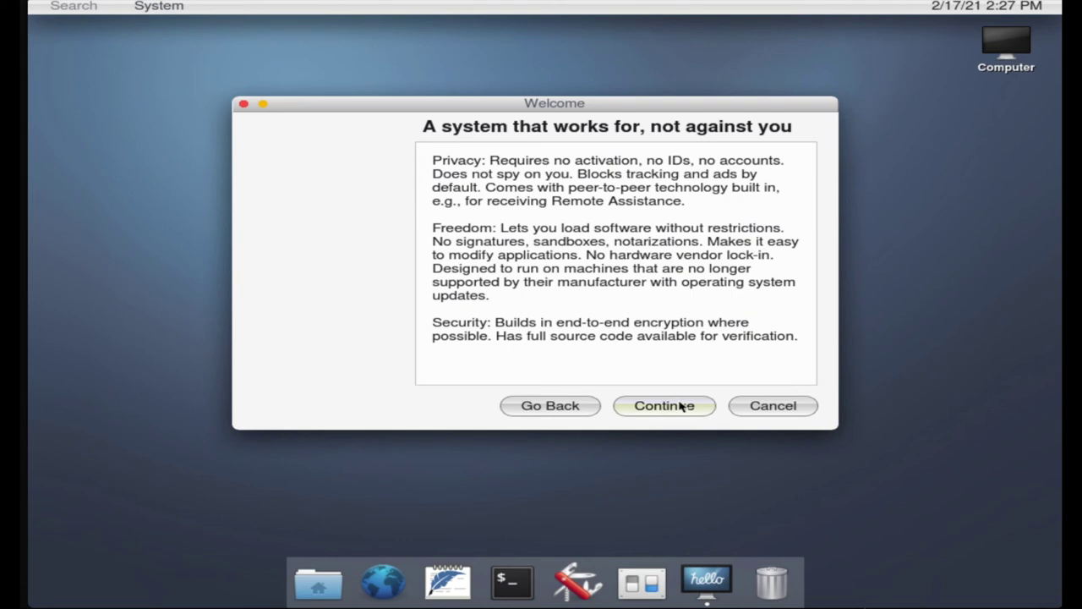
click(681, 406)
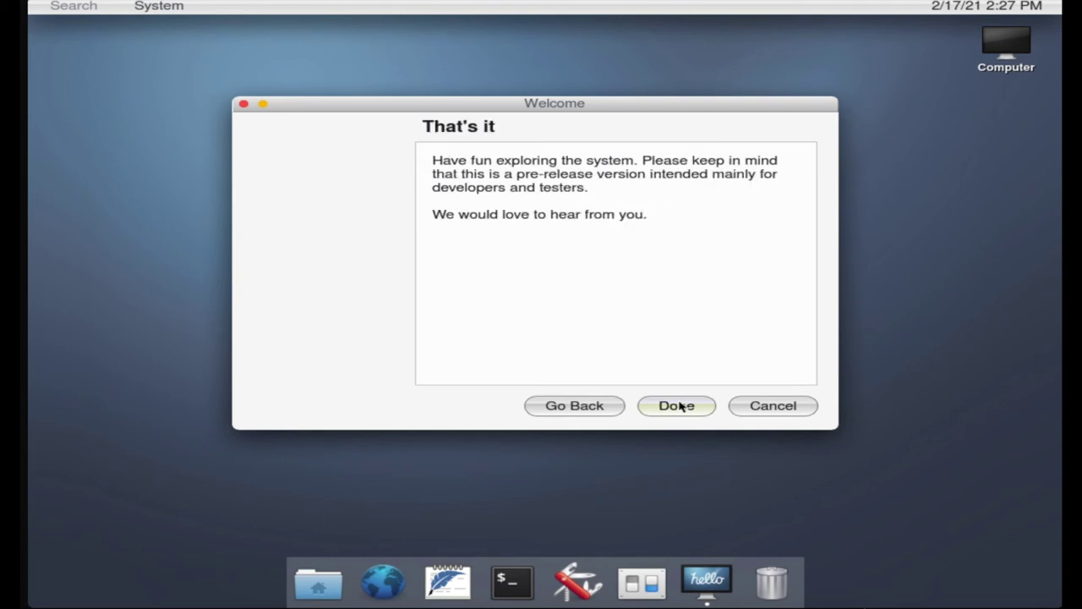
click(681, 406)
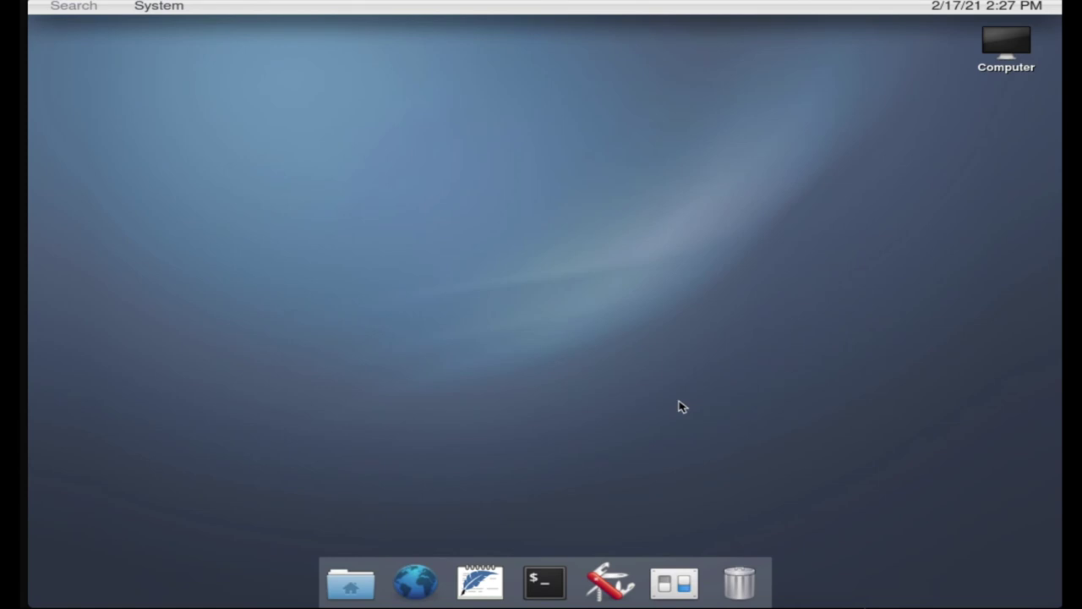
Step: Open Preferences from the Home folder and raise the Mouse acceleration slider
click(351, 582)
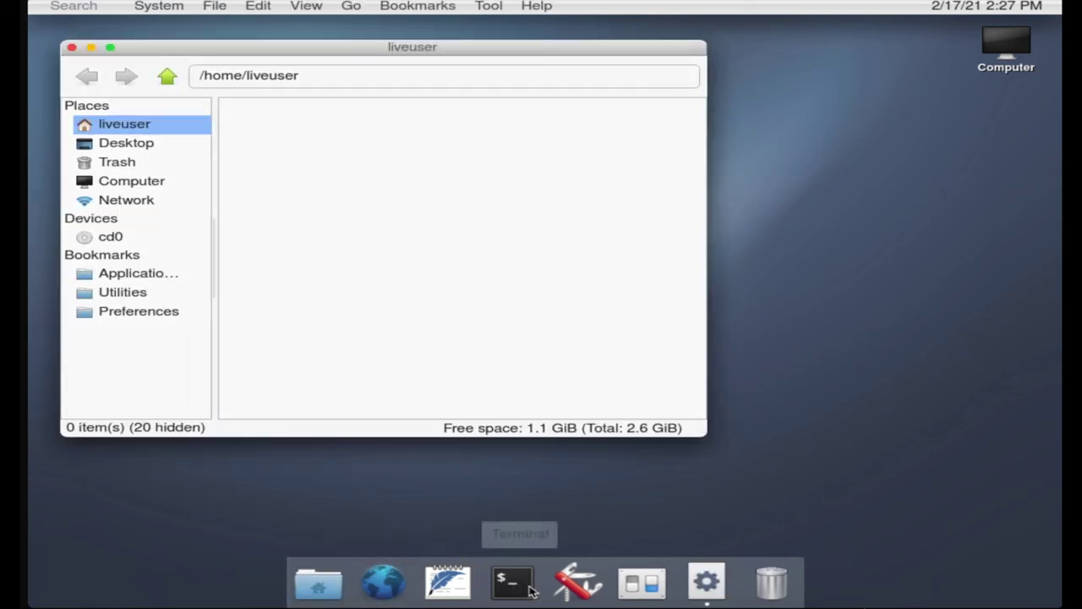
click(658, 584)
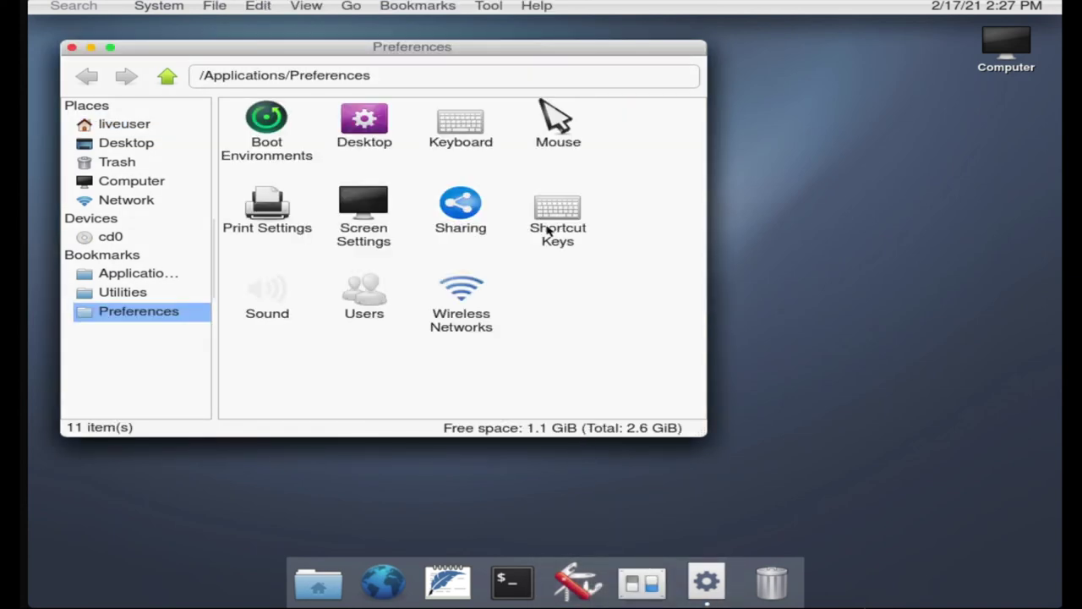
click(549, 120)
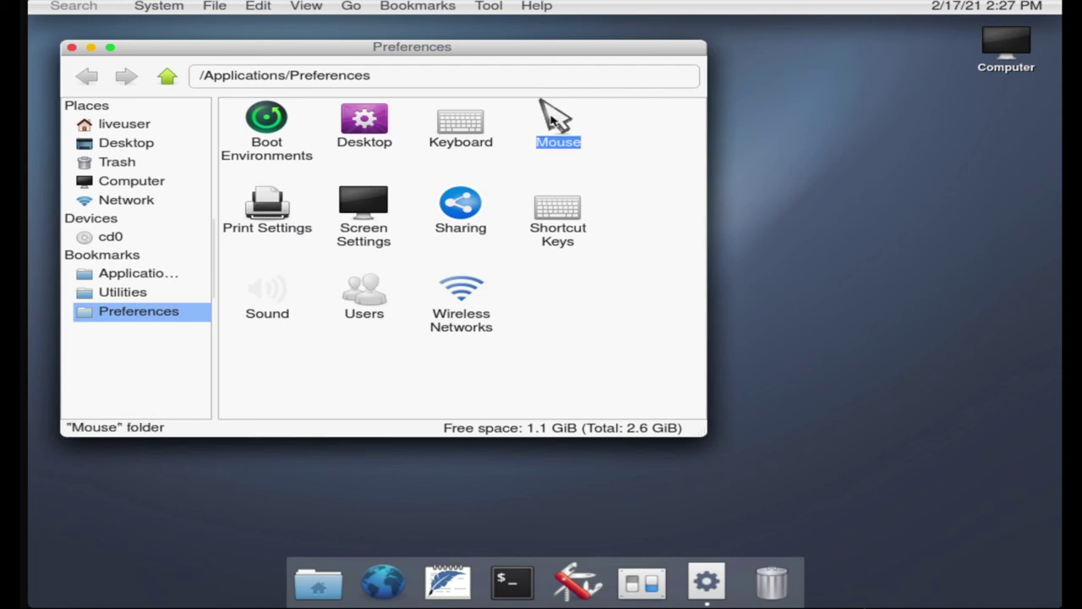
double_click(550, 120)
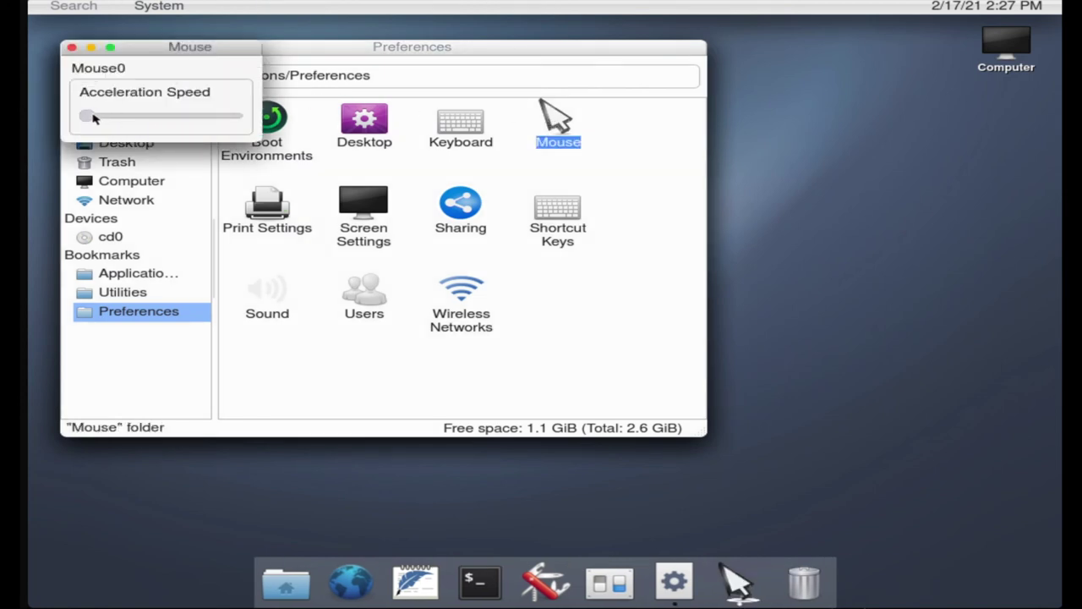
drag(94, 118, 199, 119)
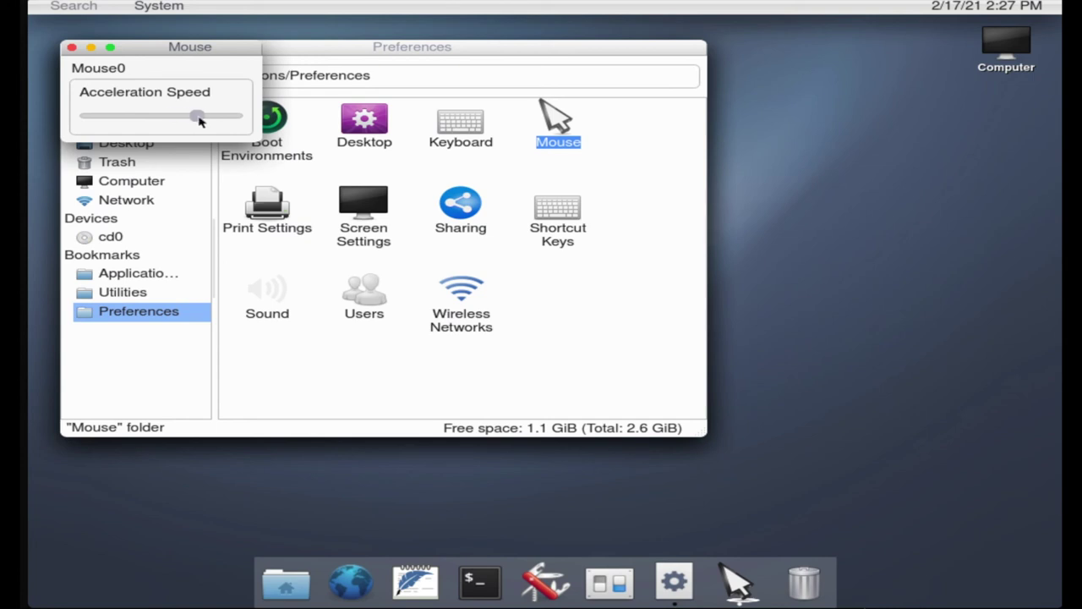
click(72, 47)
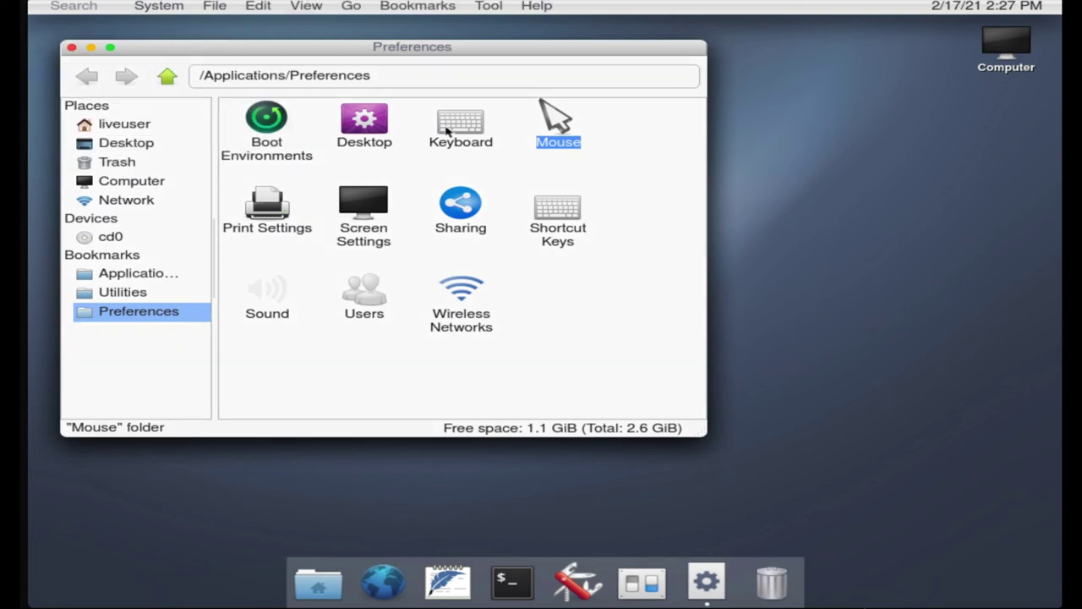
Step: Open and close Keyboard Layout settings, then select Wireless Networks
double_click(476, 130)
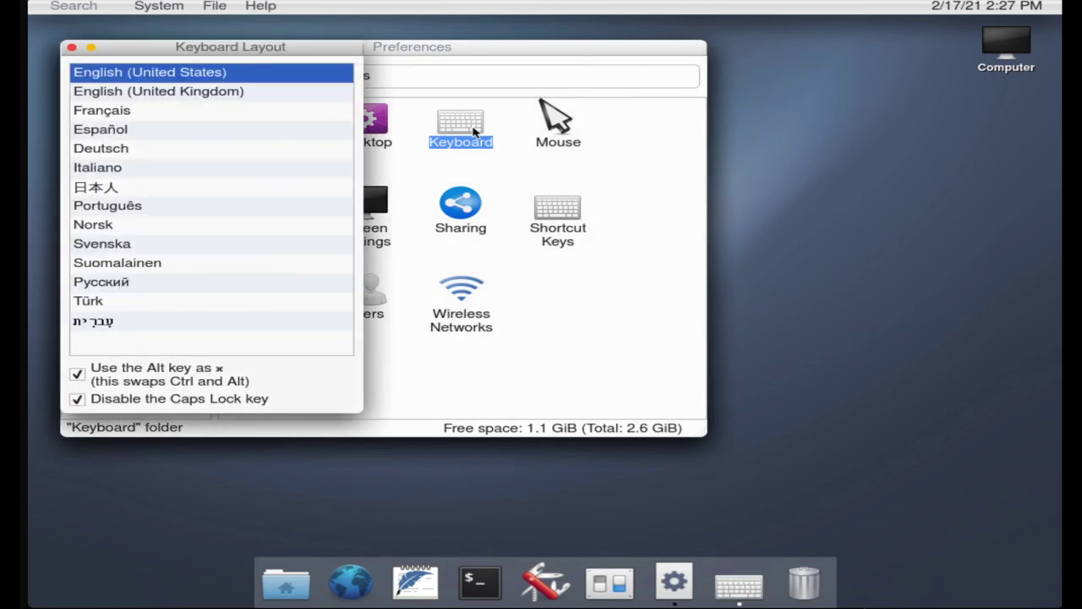
key(Escape)
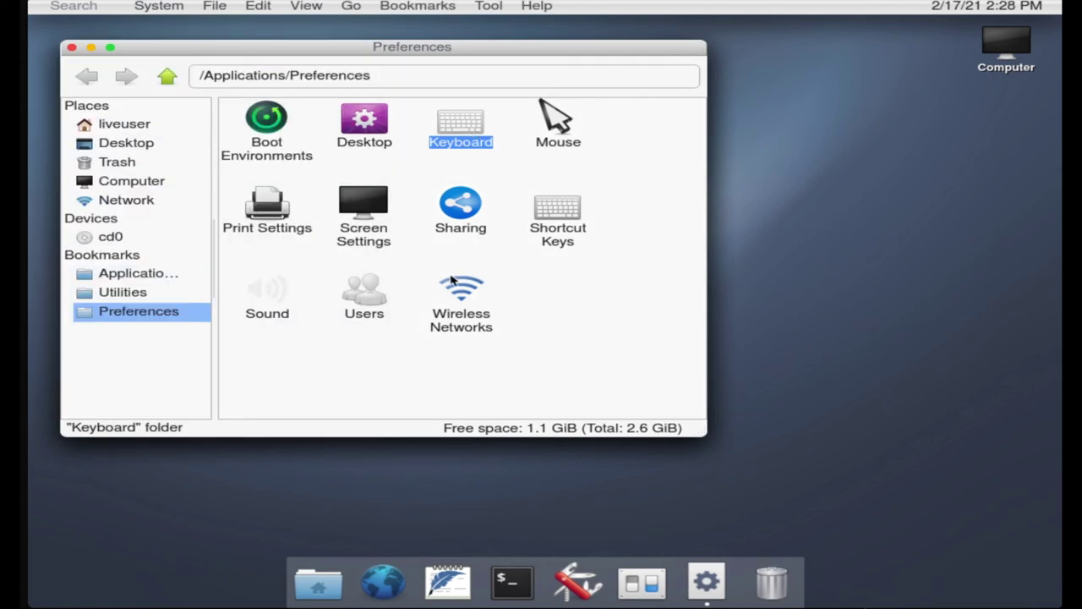
click(453, 285)
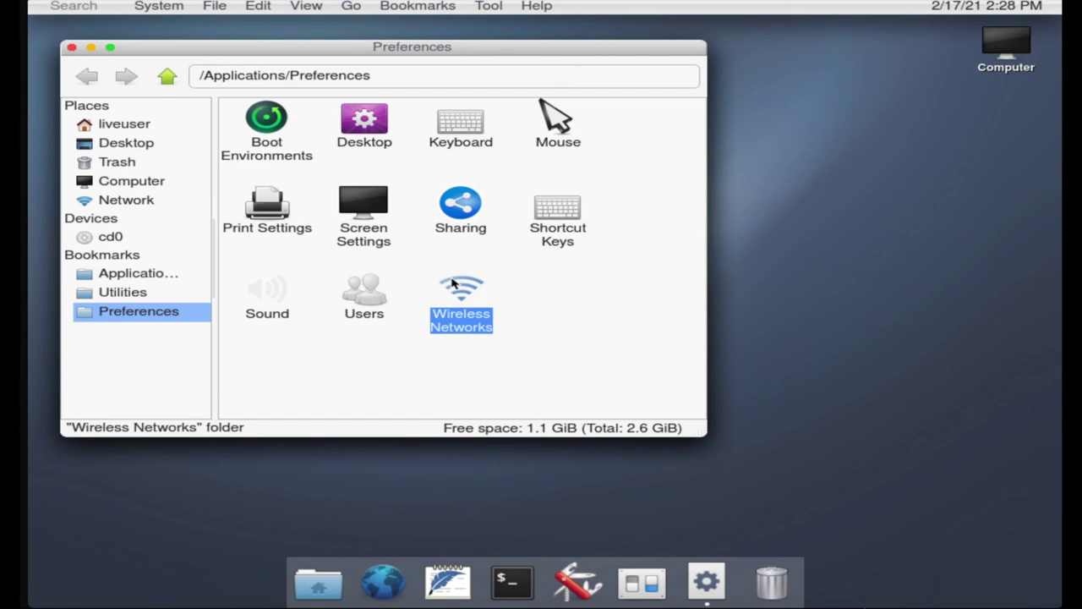
Step: Open a Terminal shell window from the dock, then launch Falkon, accepting its download
click(513, 582)
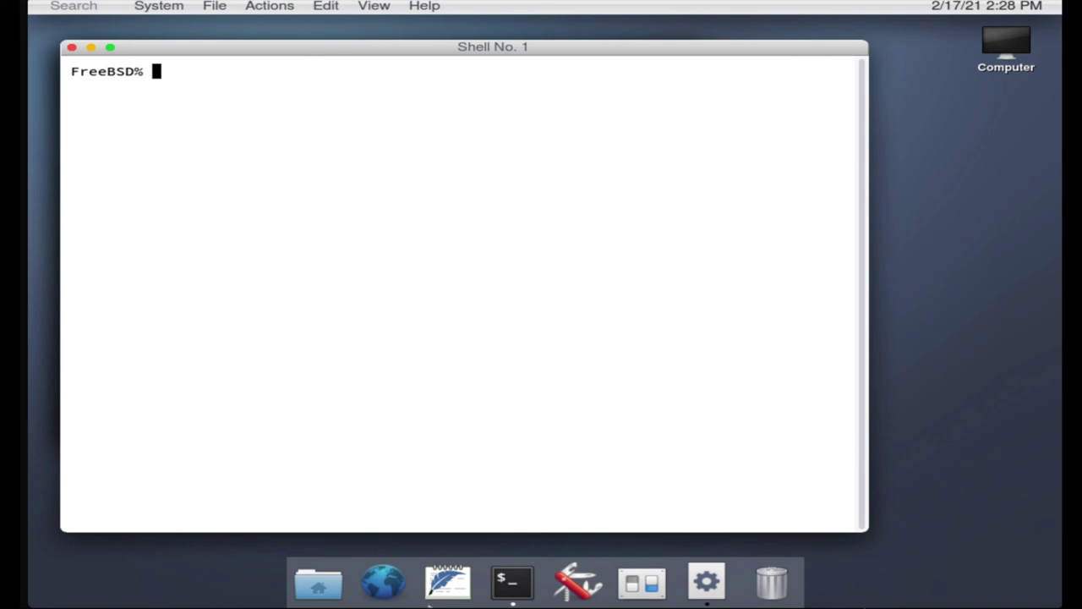
click(393, 590)
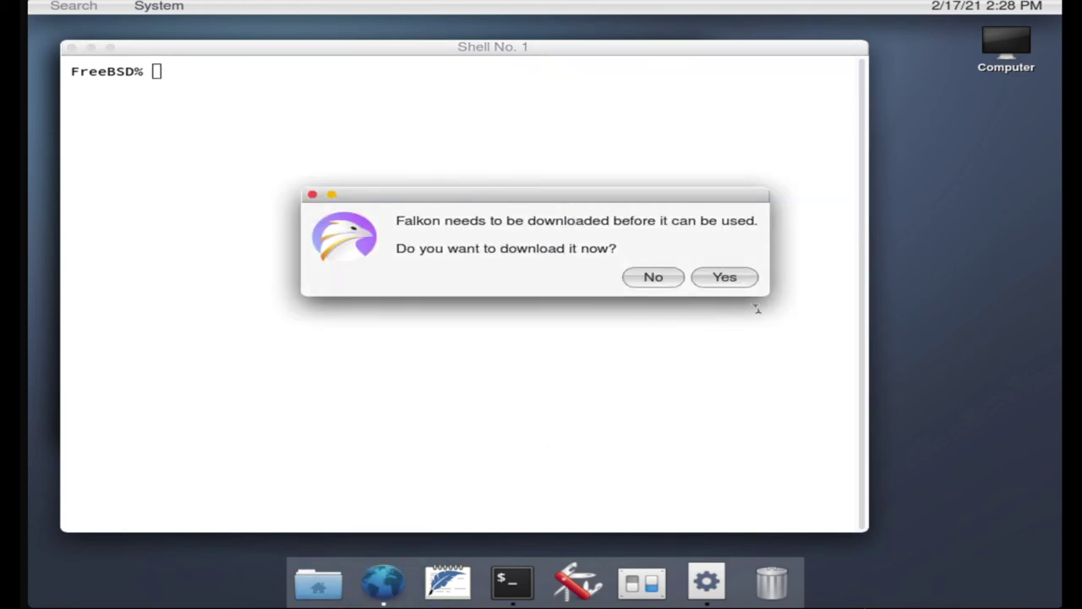
click(737, 276)
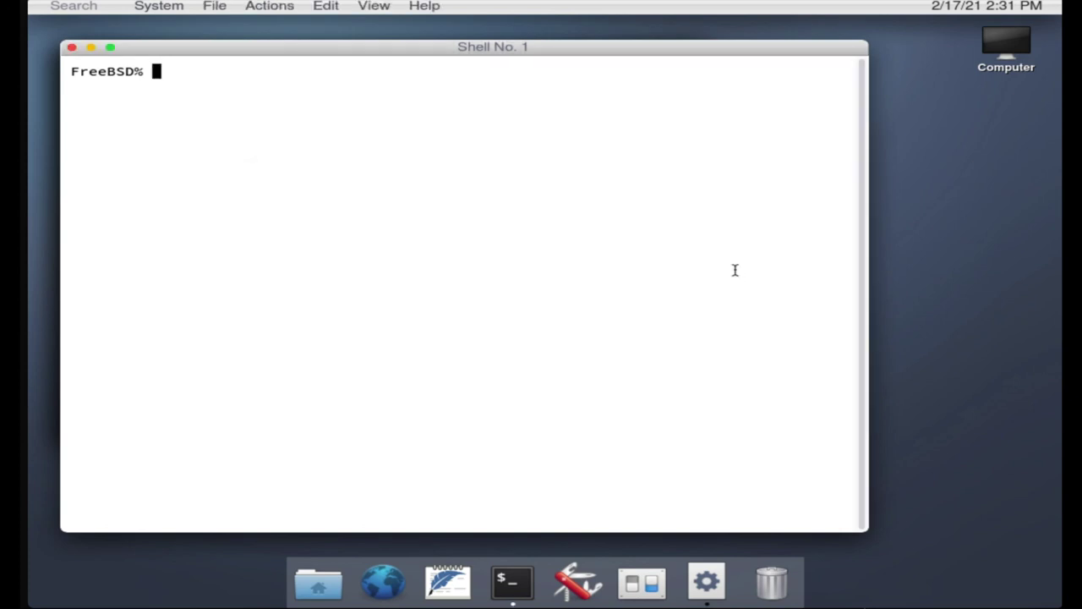
click(402, 578)
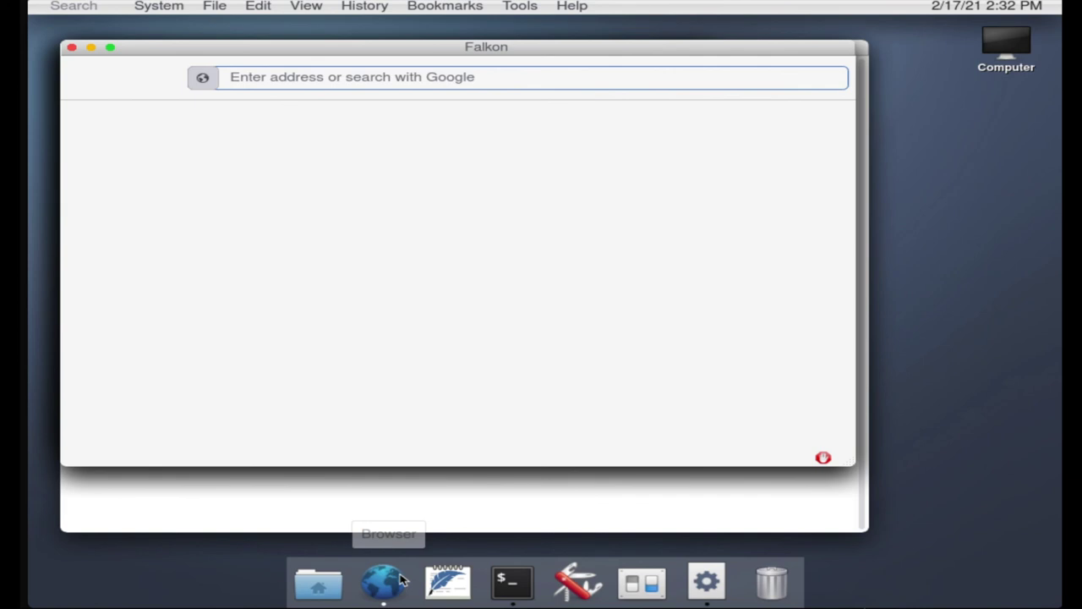
Step: Load freebsdfoundation.org in Falkon
text(freebsd)
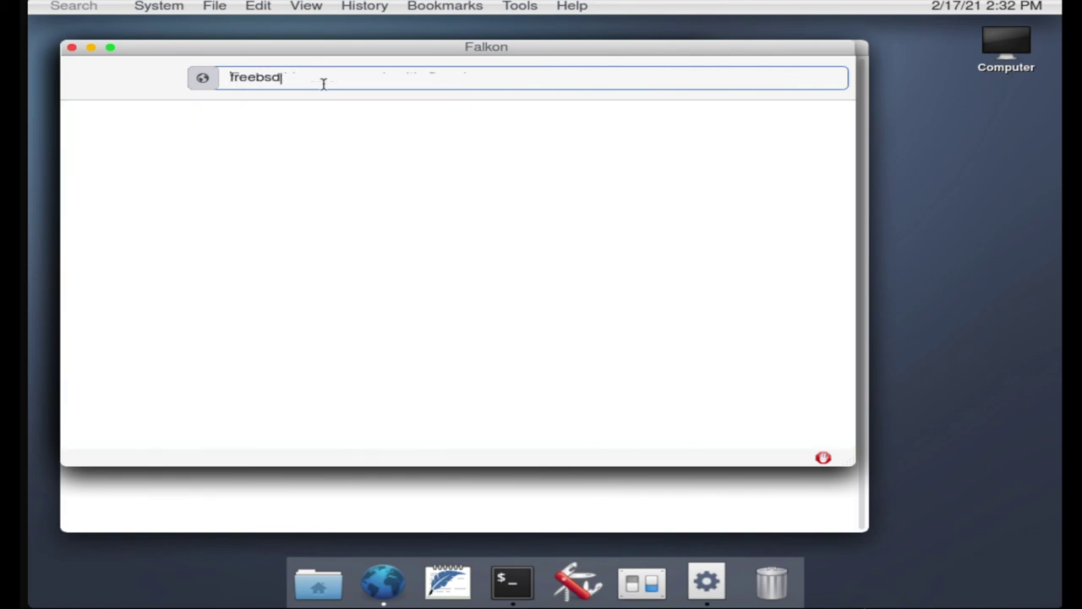
text(foundation.org)
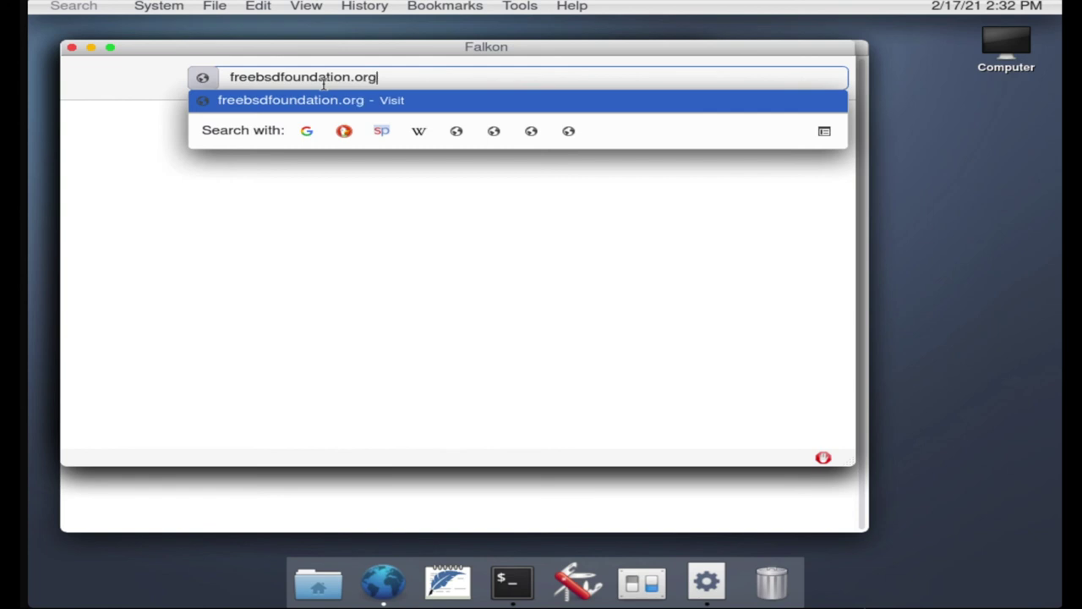
key(Return)
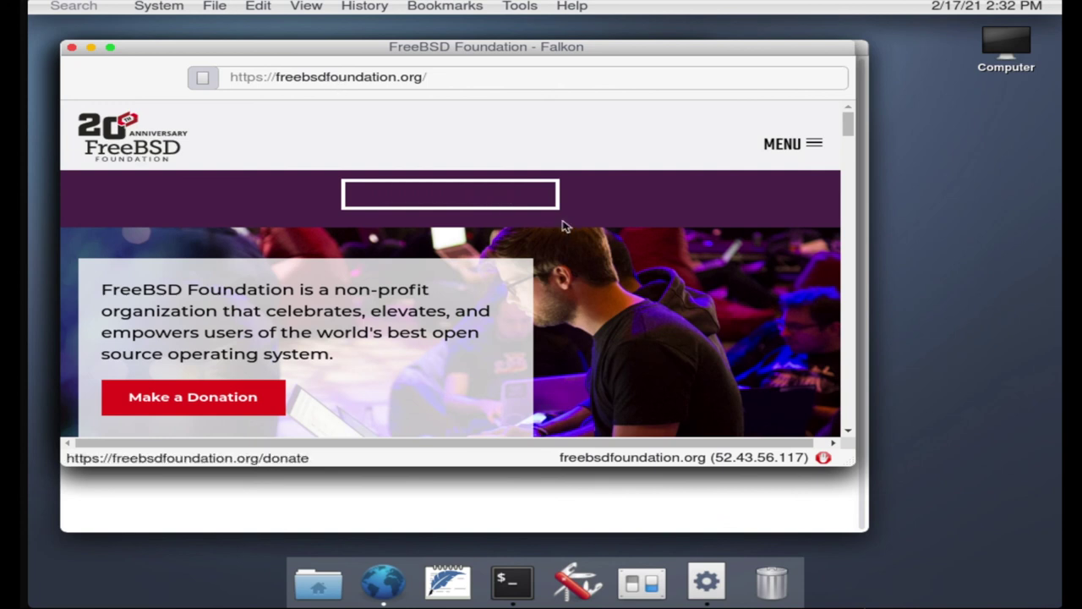
Step: Open and close the site's MENU navigation, then close the Falkon window
click(807, 146)
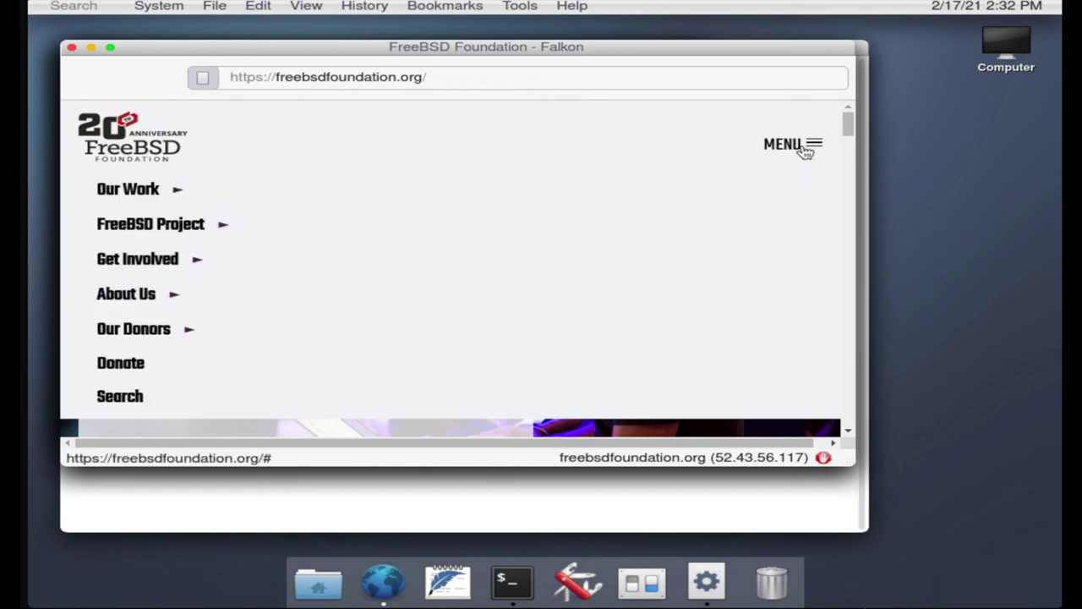
click(805, 147)
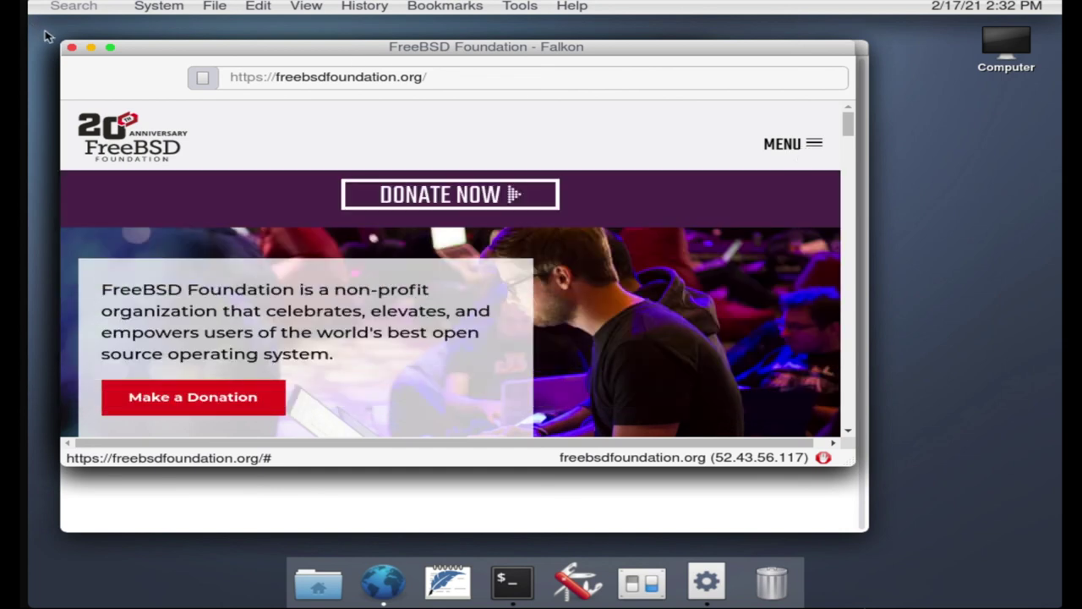
click(72, 47)
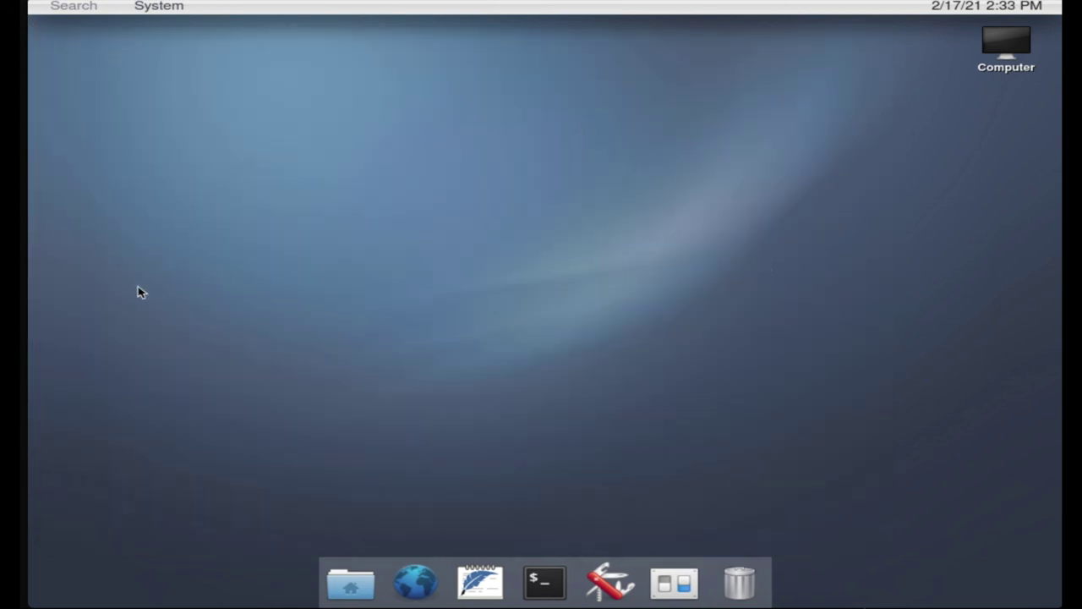